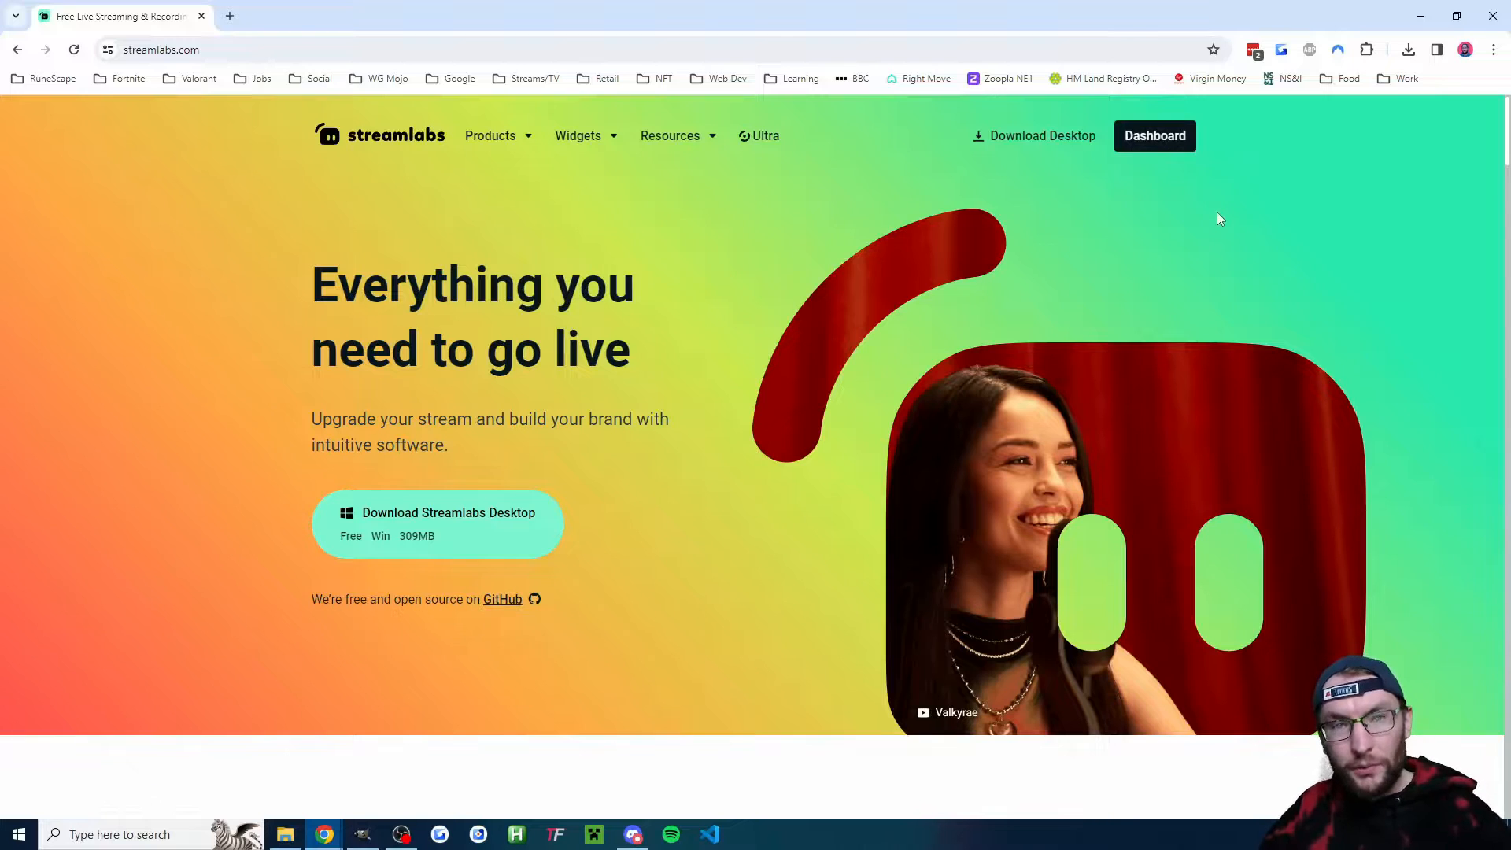
# - Open the Tipping section of the Streamlabs dashboard and look through the tip settings
pyautogui.click(1193, 152)
pyautogui.click(187, 386)
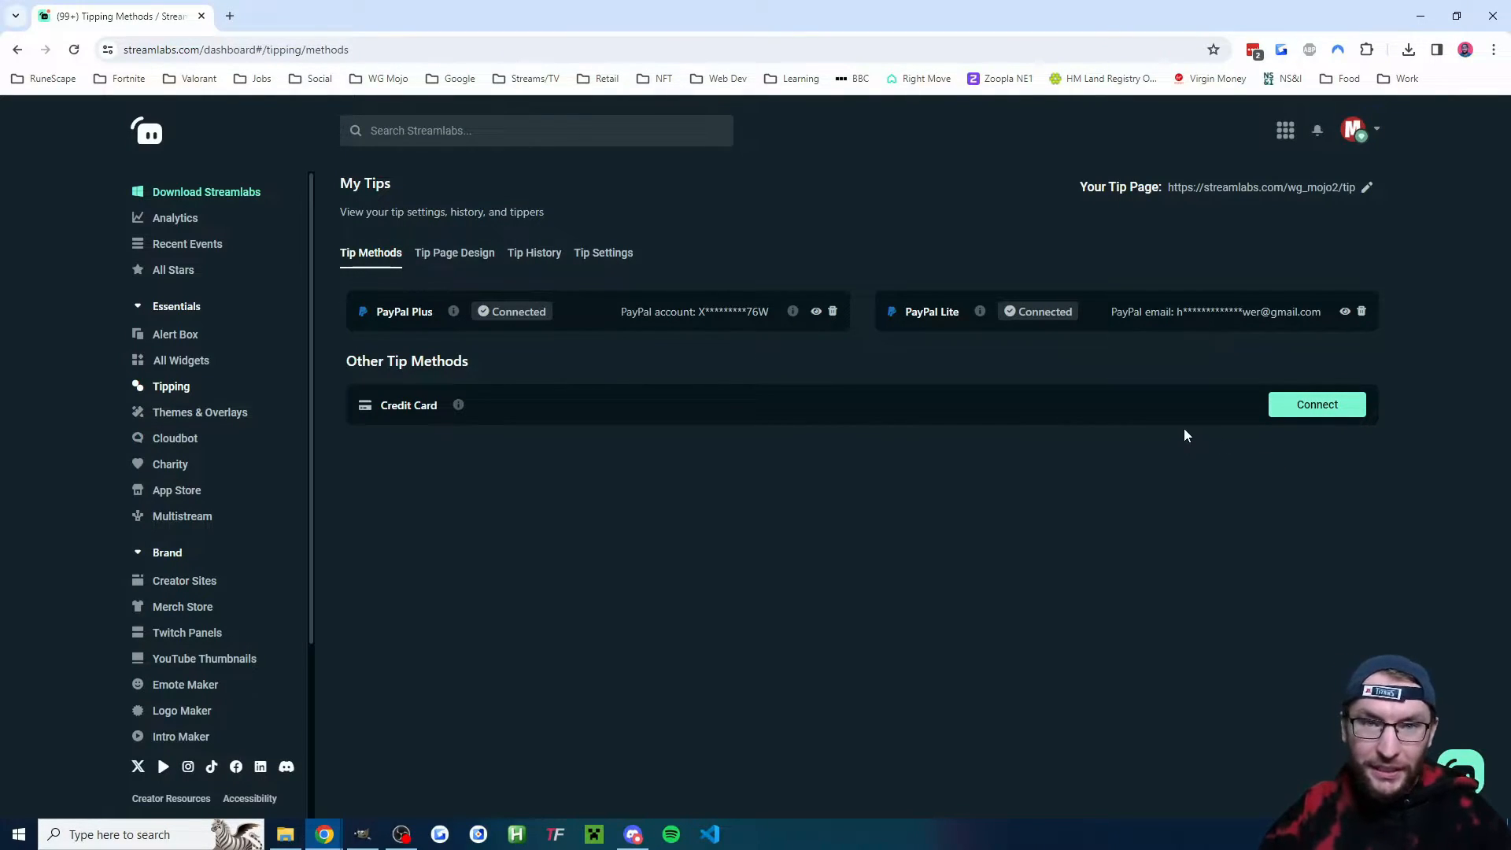
pyautogui.click(618, 255)
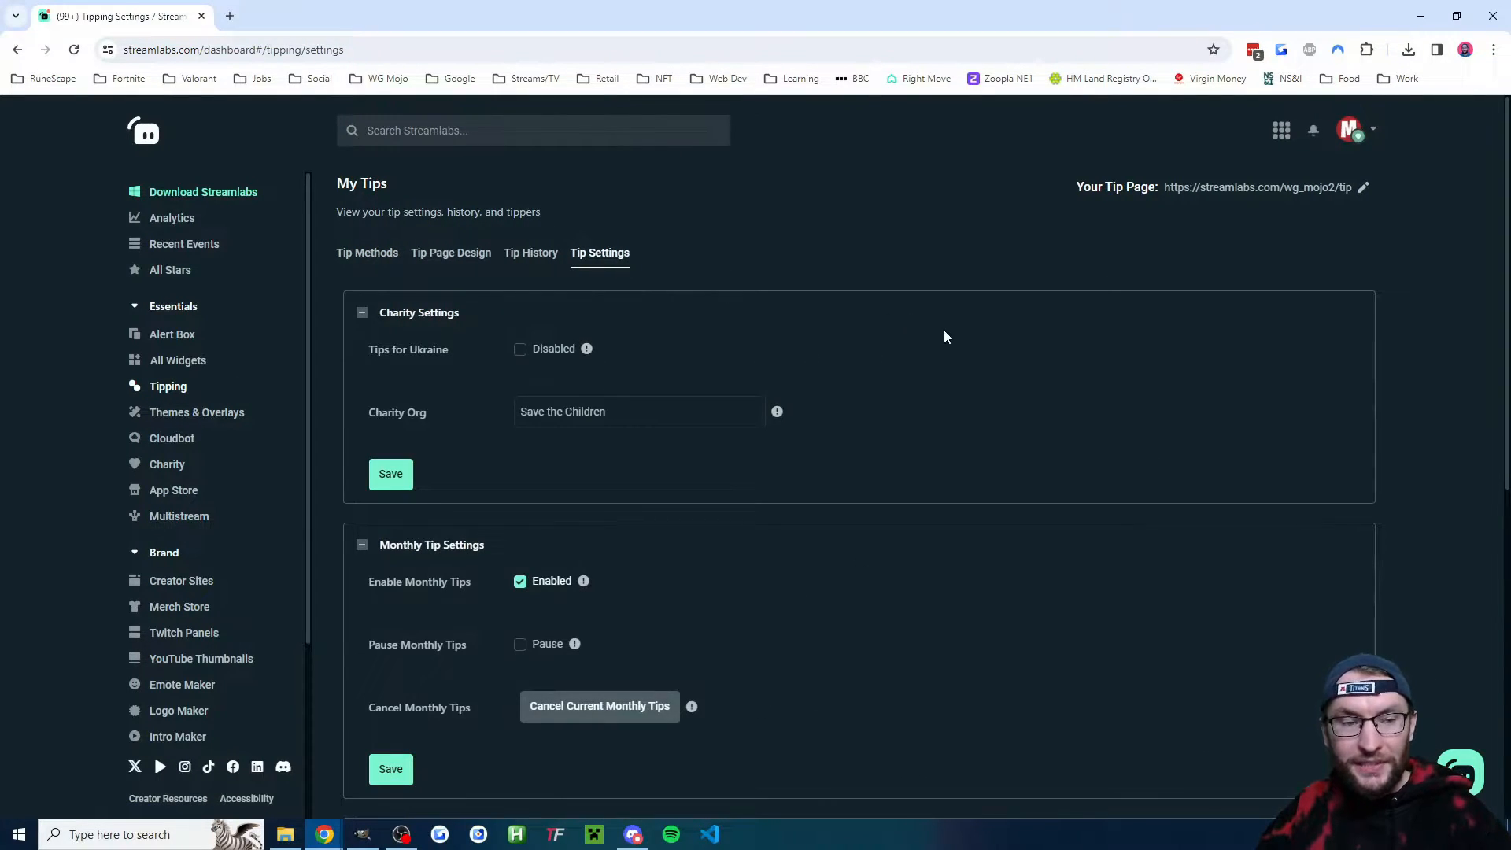
pyautogui.scroll(-6, 1012, 384)
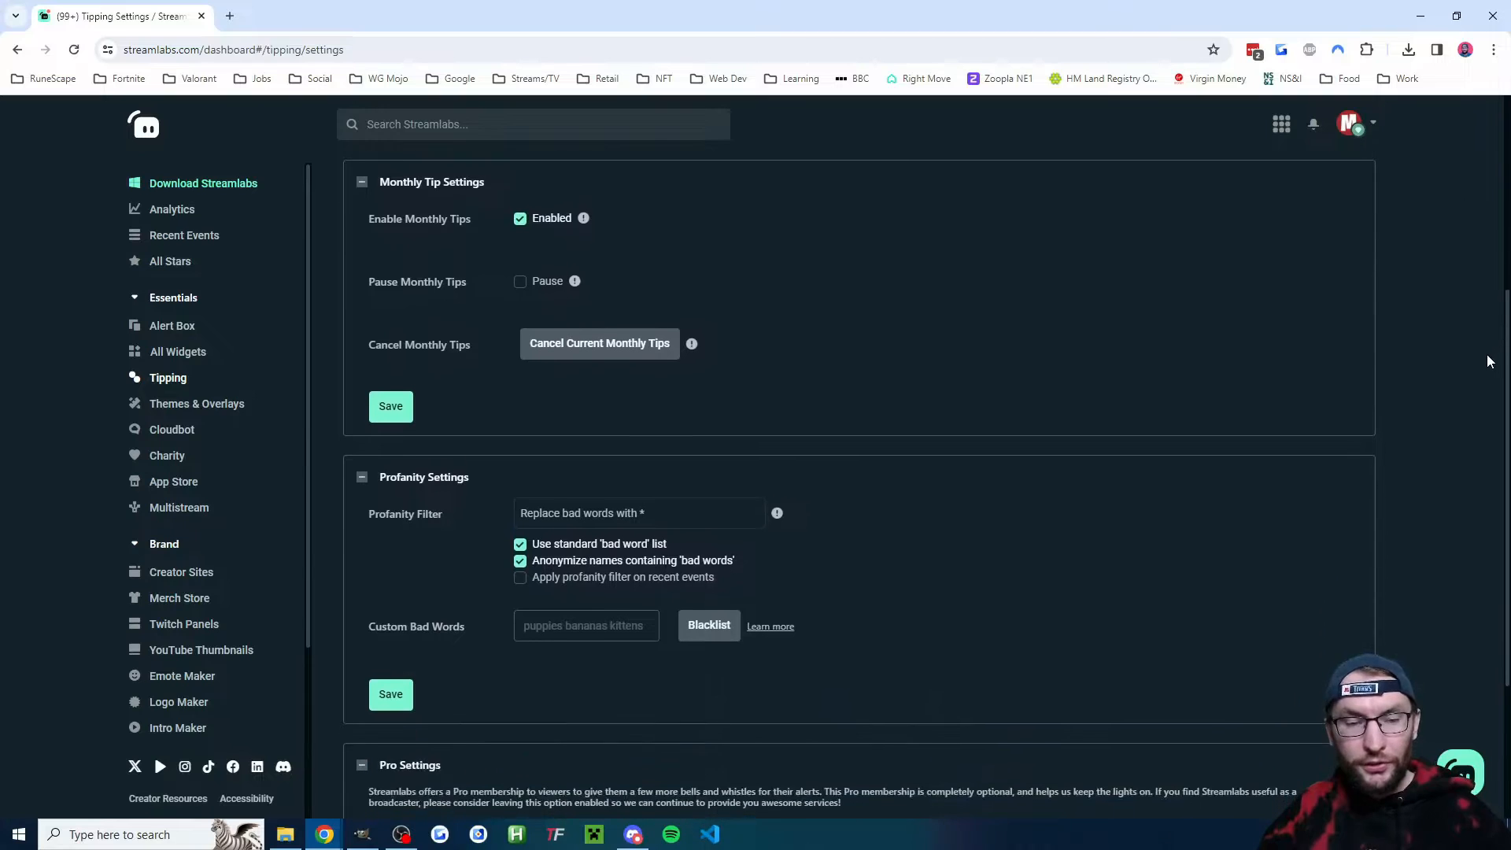
pyautogui.scroll(-2, 1478, 415)
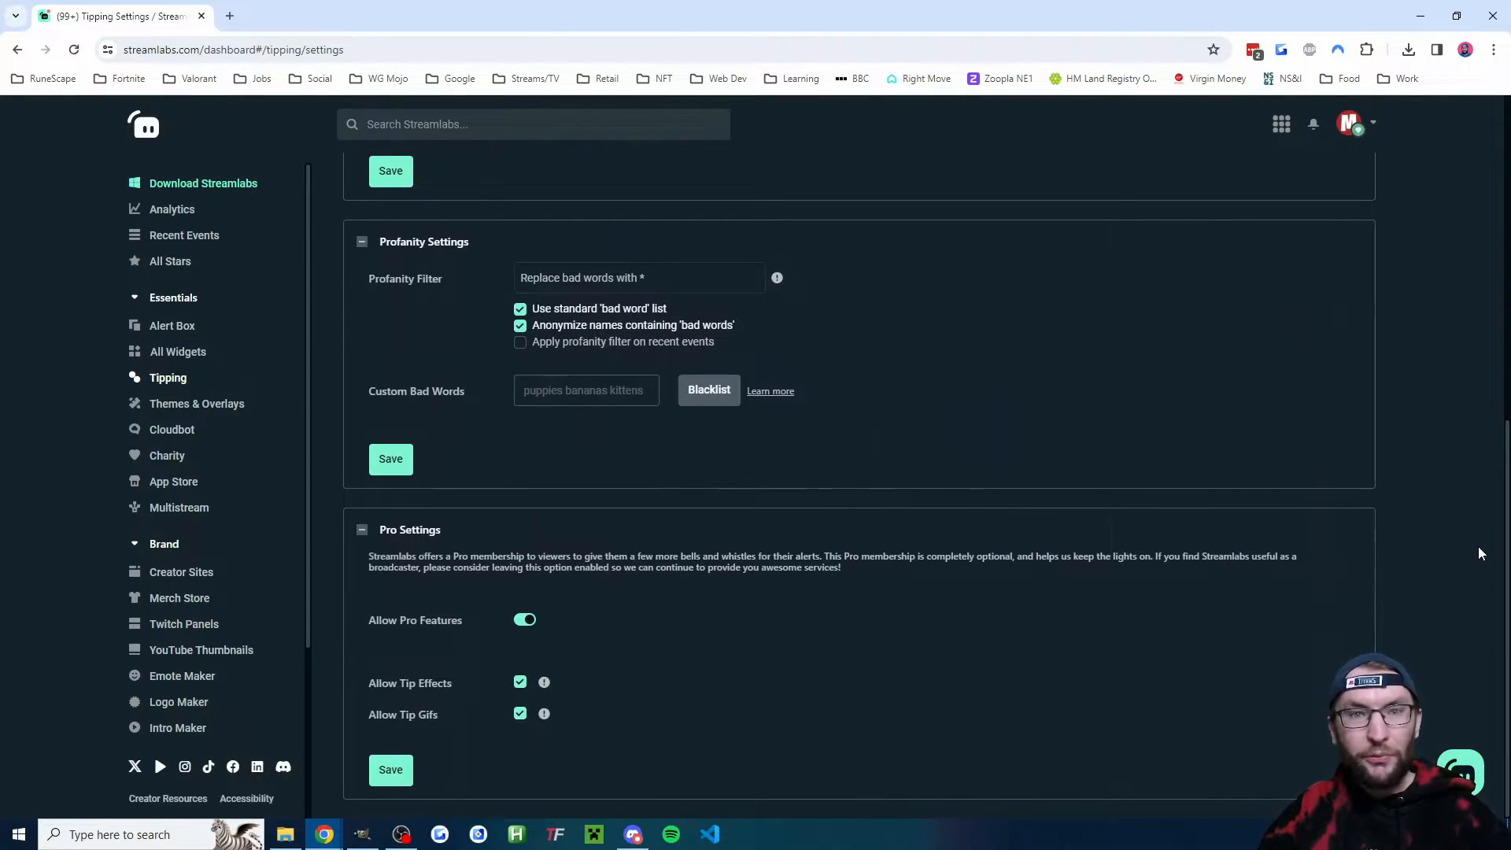
pyautogui.scroll(8, 1475, 542)
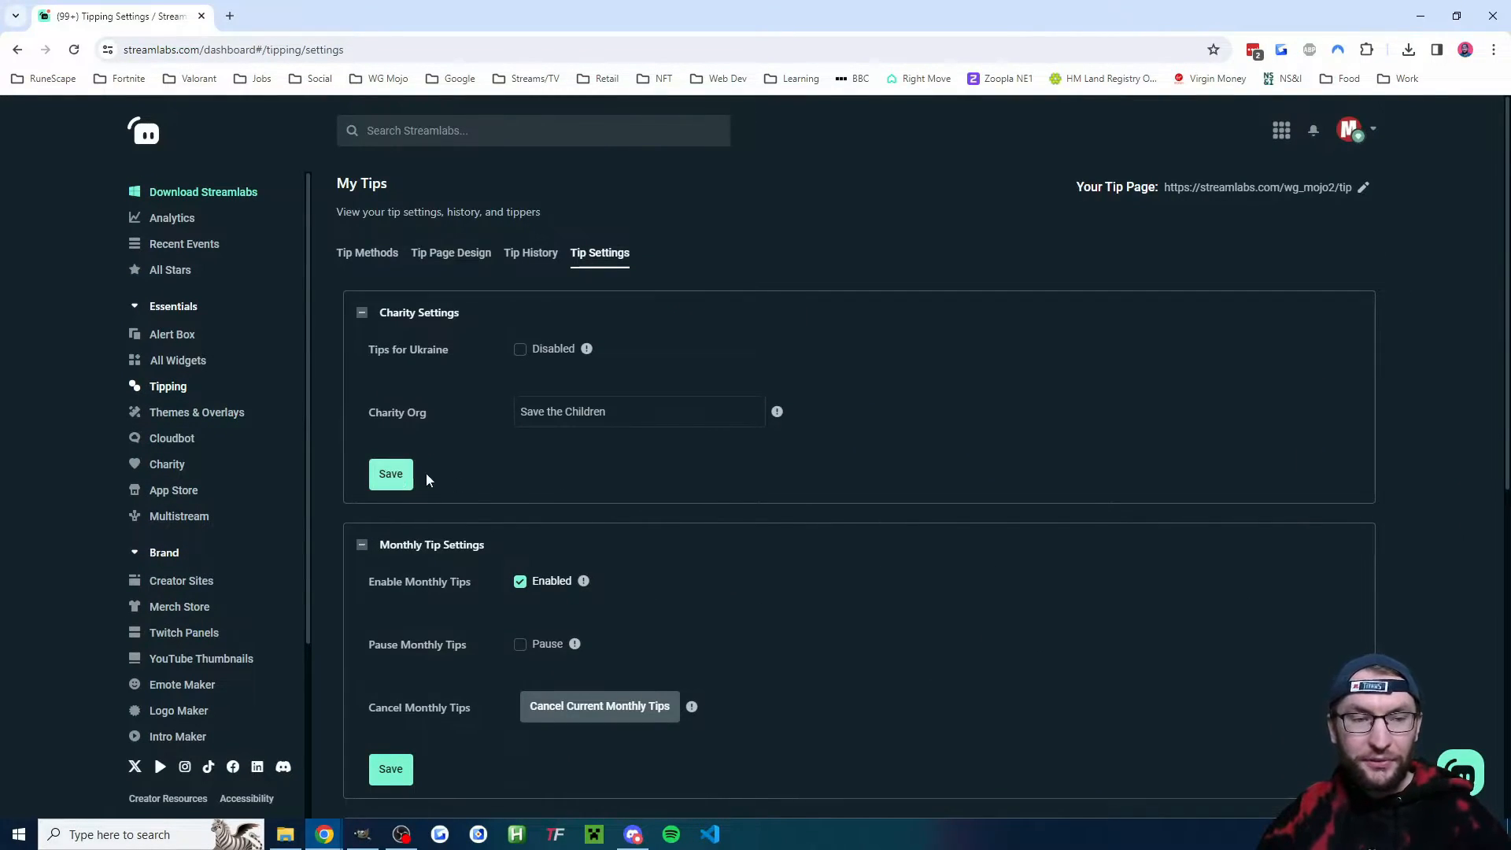
# - Review the tip page design options, then copy the tip page URL
pyautogui.click(459, 254)
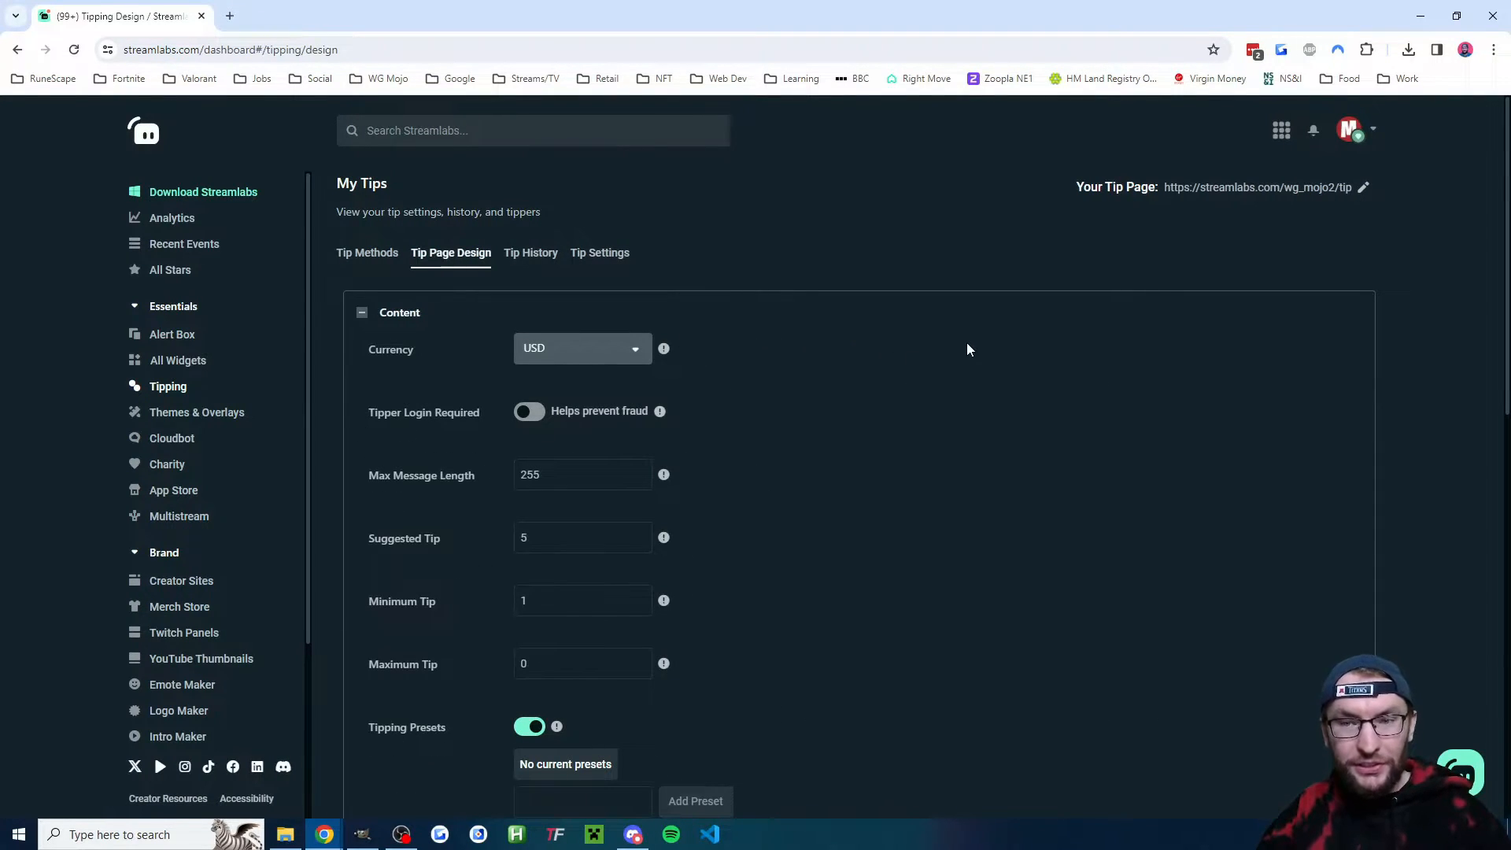
pyautogui.scroll(-2, 947, 342)
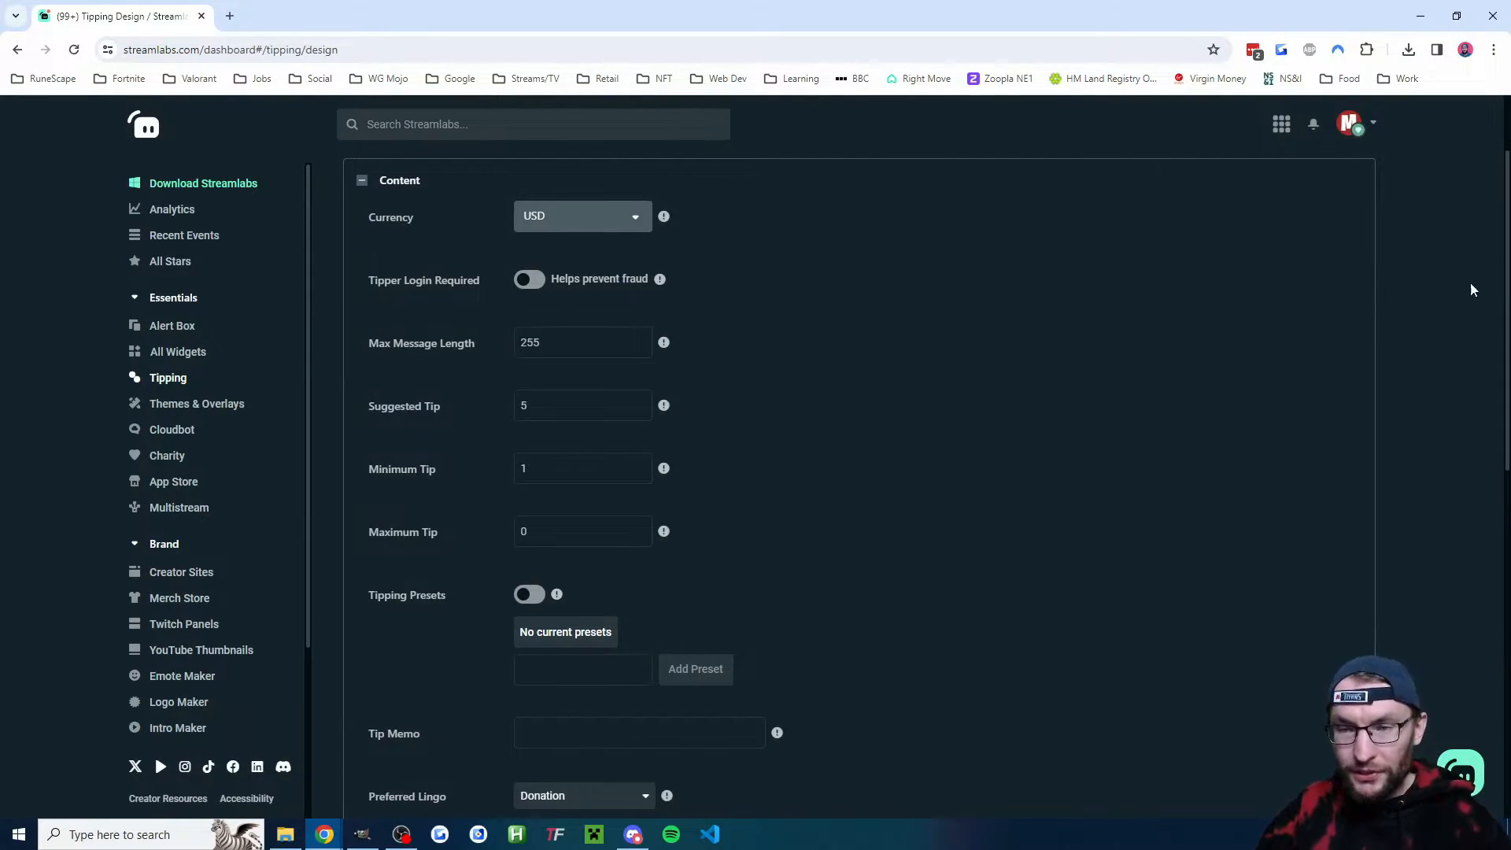
pyautogui.moveTo(1507, 297); pyautogui.dragTo(1505, 337)
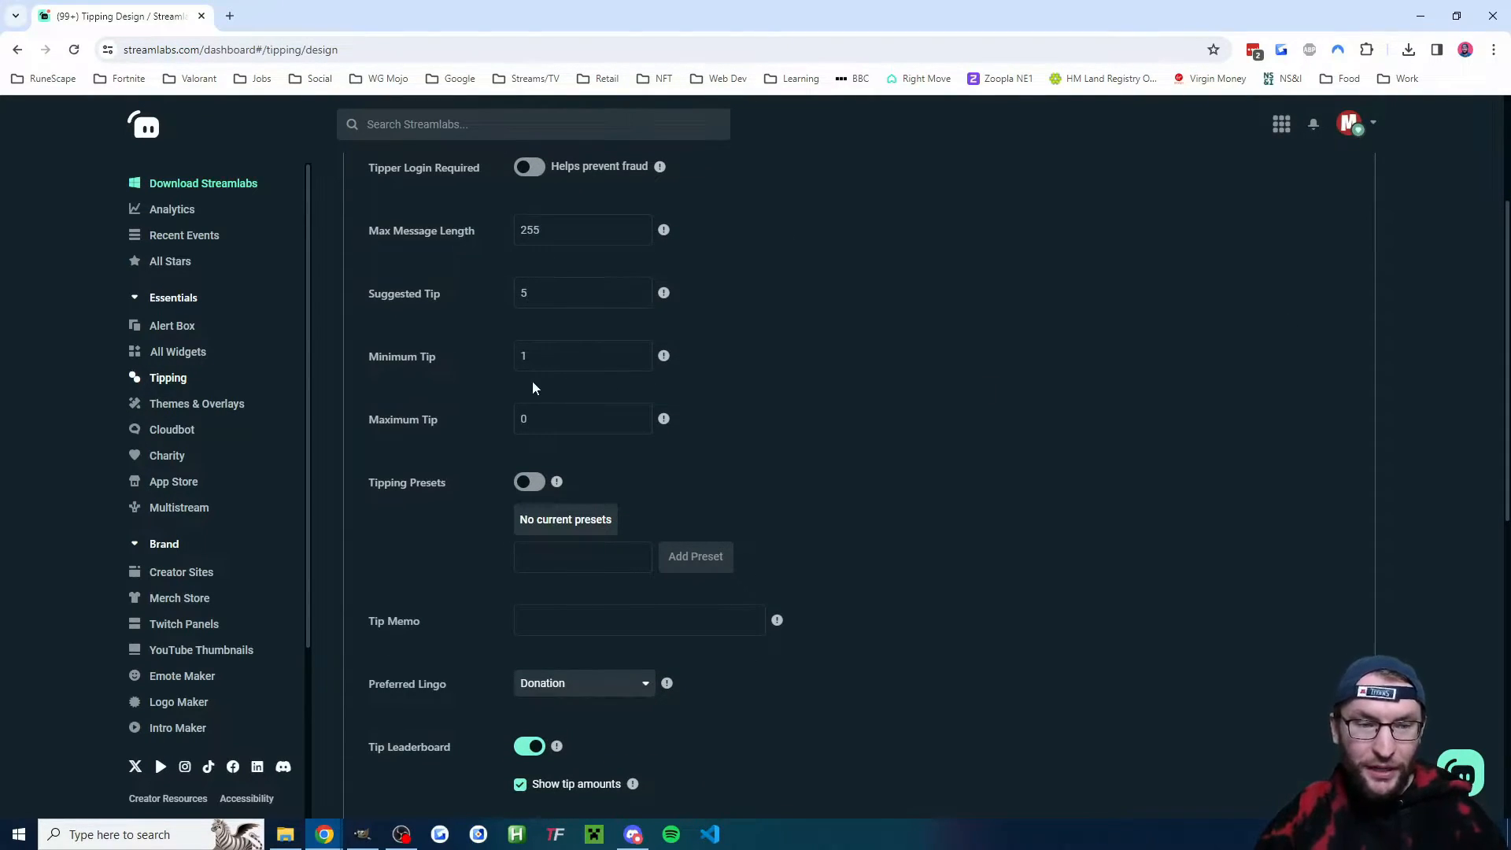
pyautogui.moveTo(1506, 391); pyautogui.dragTo(1469, 599)
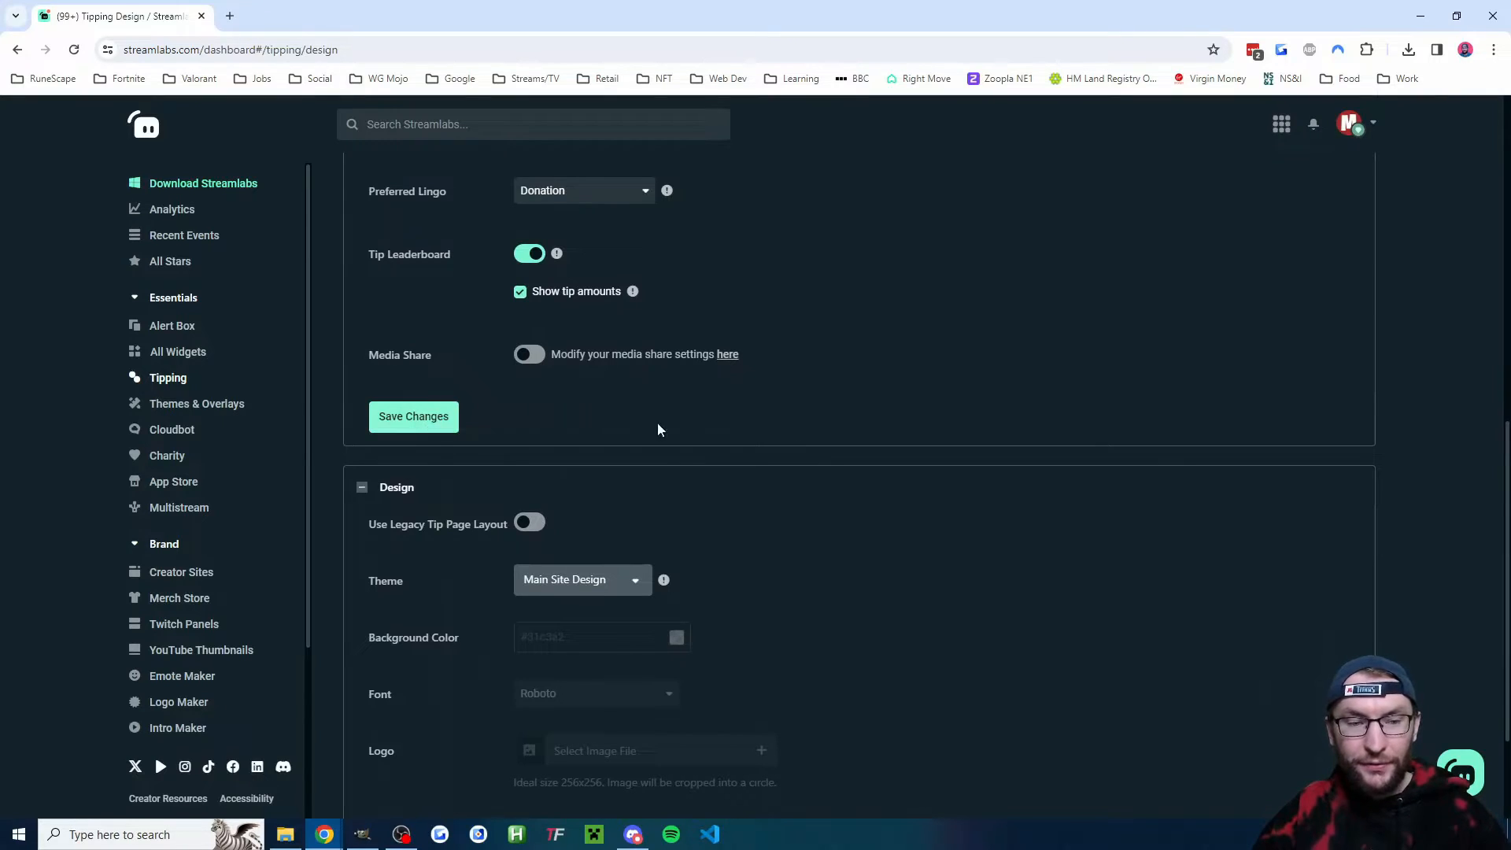
pyautogui.scroll(-2, 685, 425)
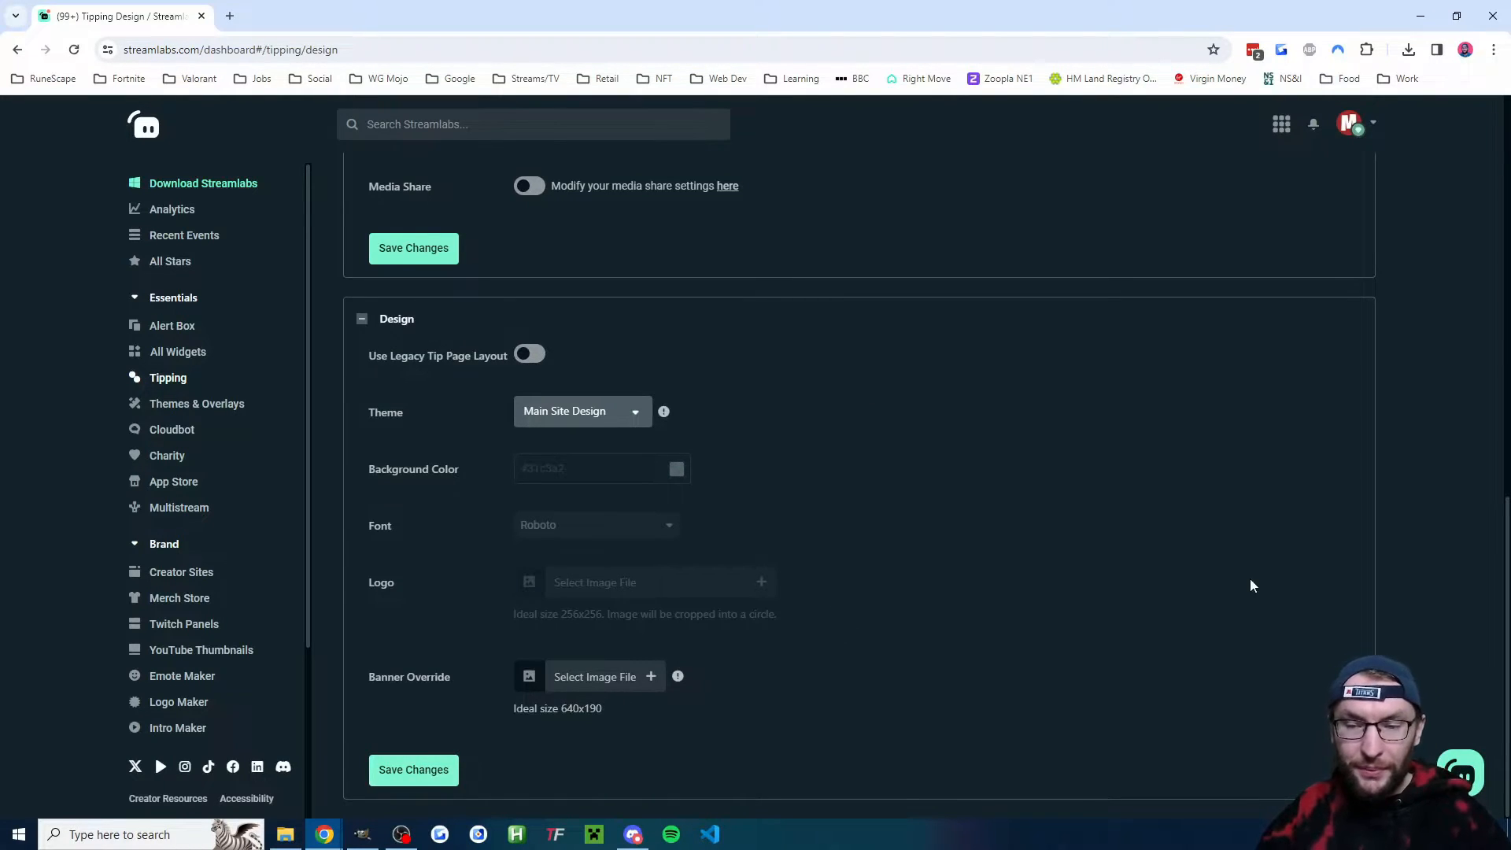
pyautogui.scroll(10, 1054, 559)
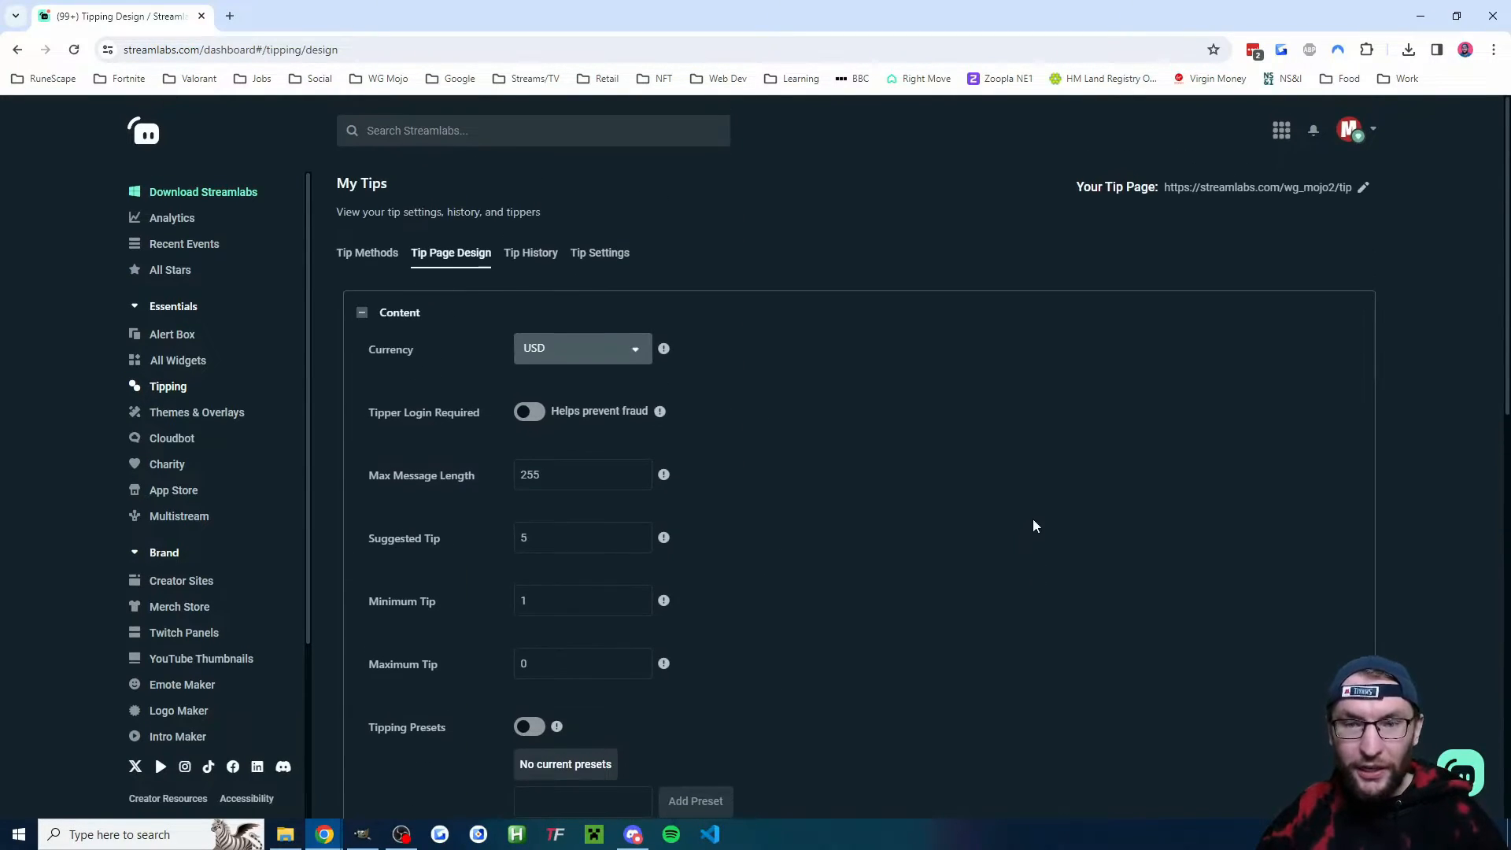
pyautogui.click(1221, 203)
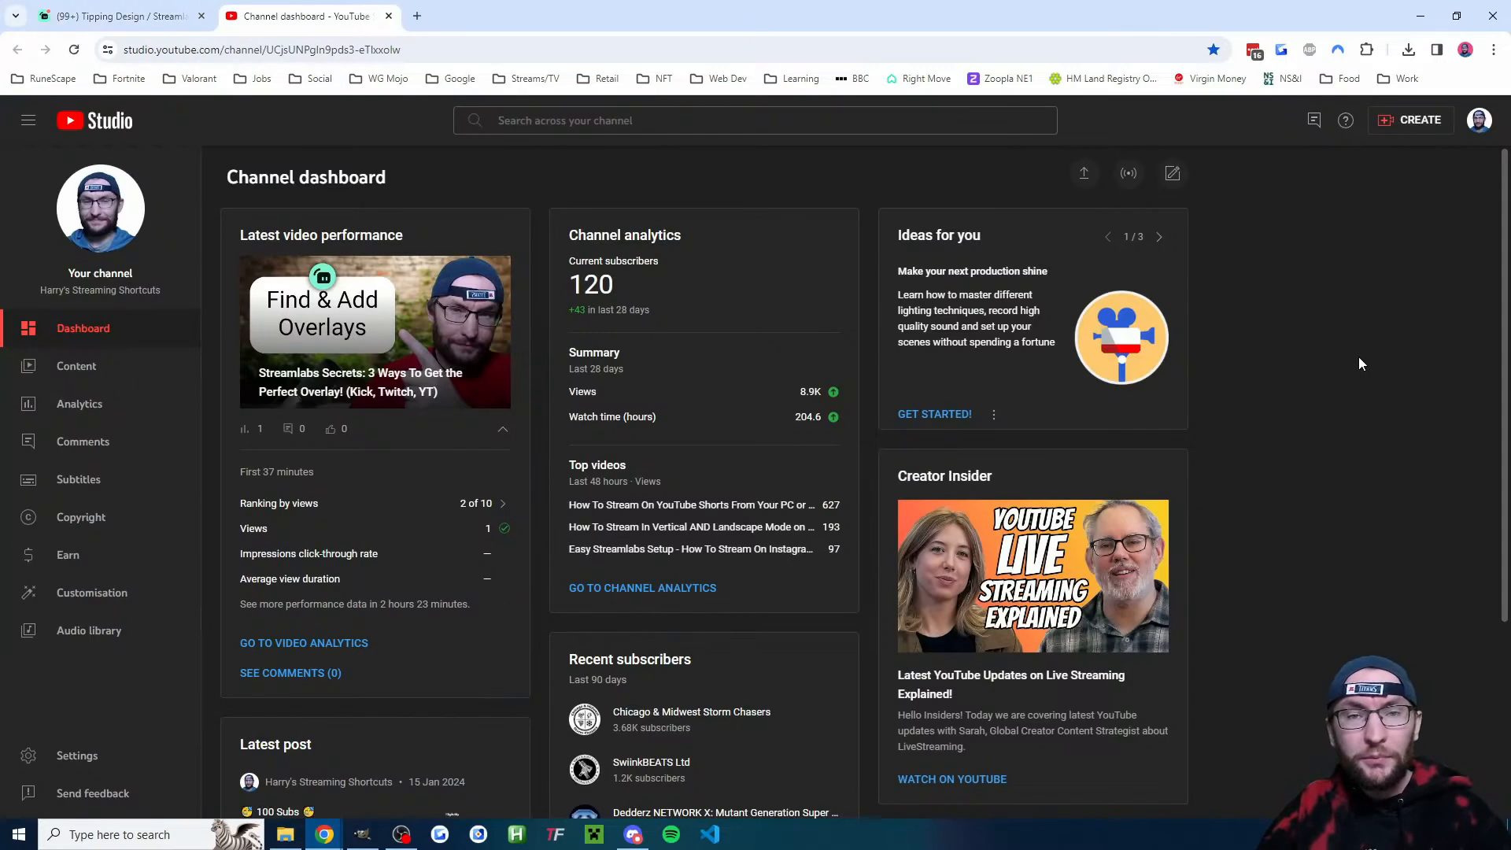
# - In YouTube Studio, schedule a new stream reusing the settings of a previous Ask Me Anything stream
pyautogui.click(1411, 120)
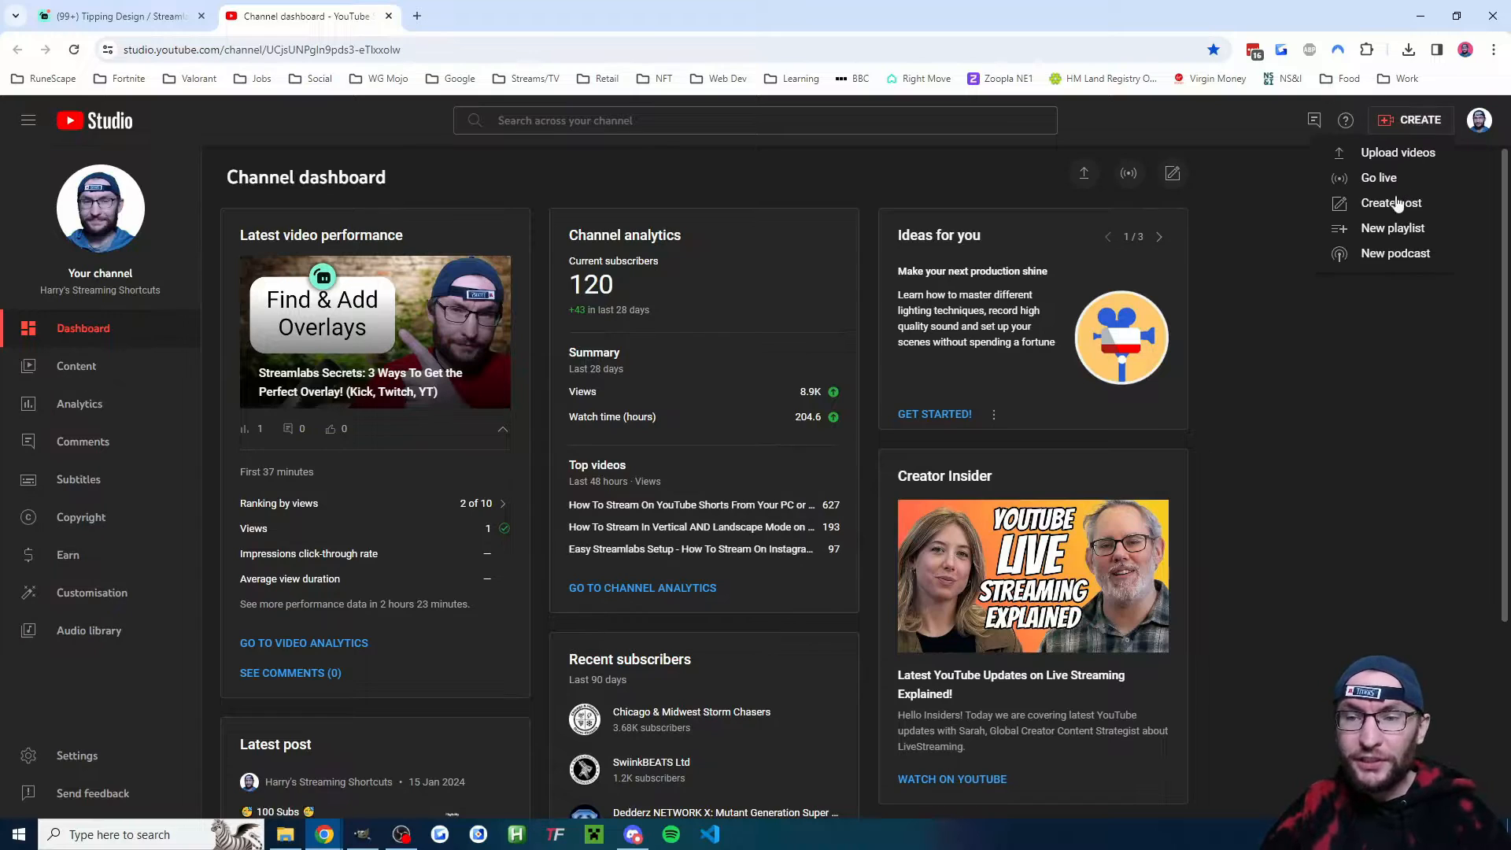
pyautogui.click(1381, 178)
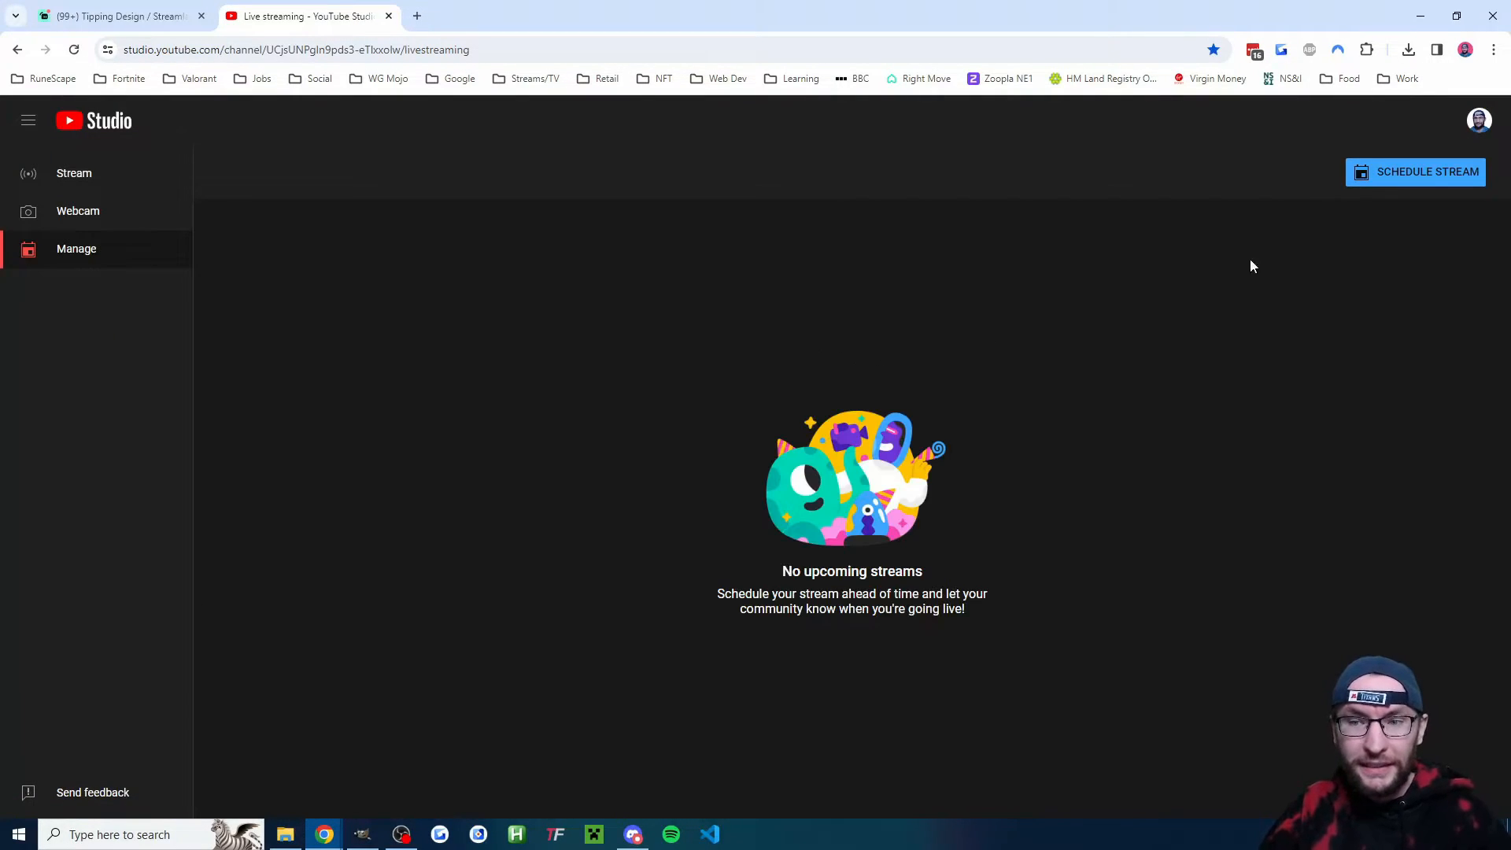
pyautogui.click(1401, 173)
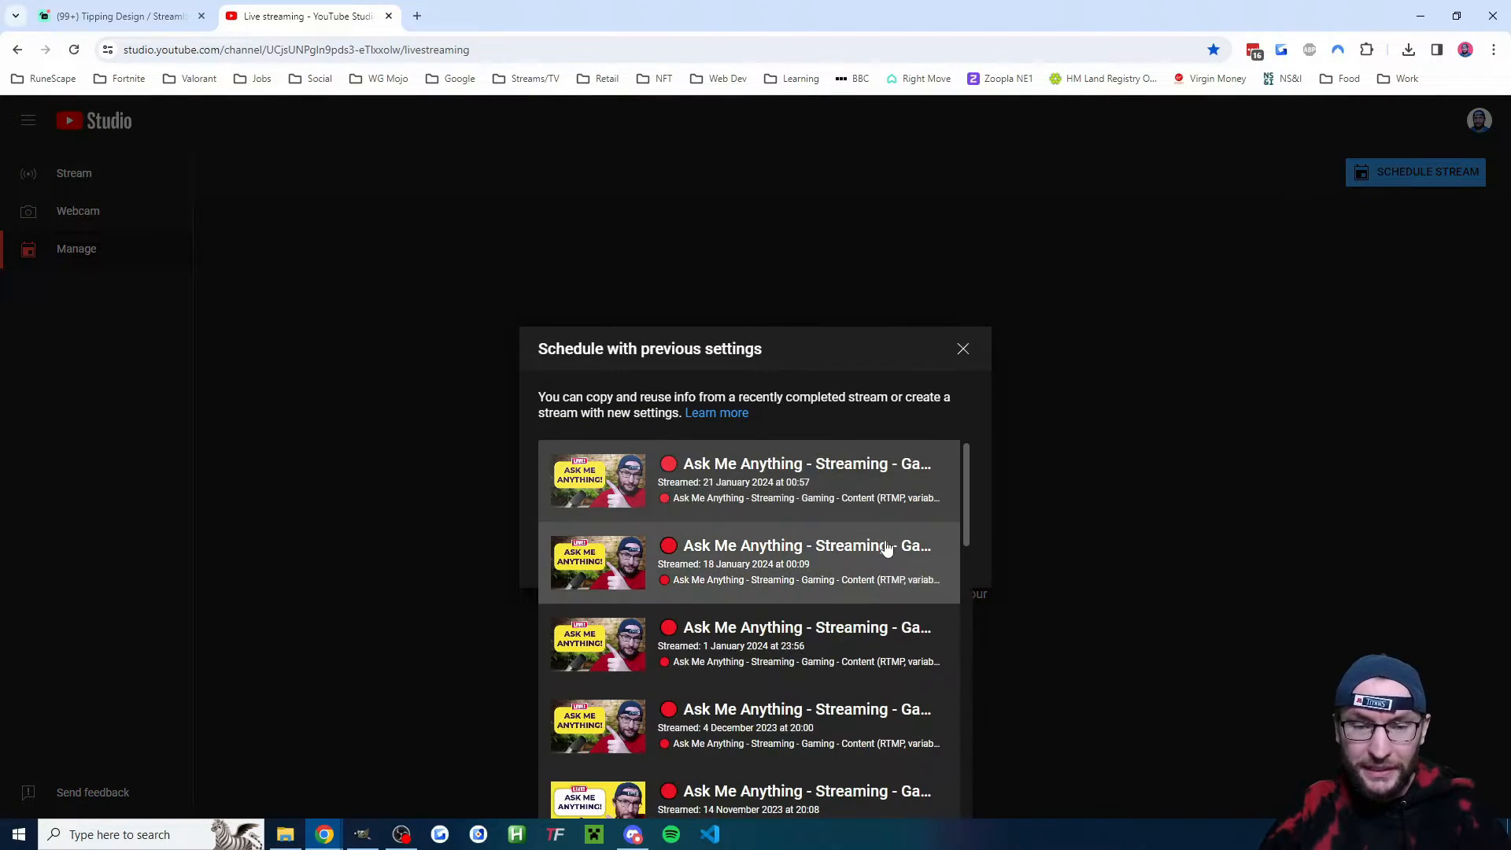
pyautogui.click(843, 472)
pyautogui.click(897, 553)
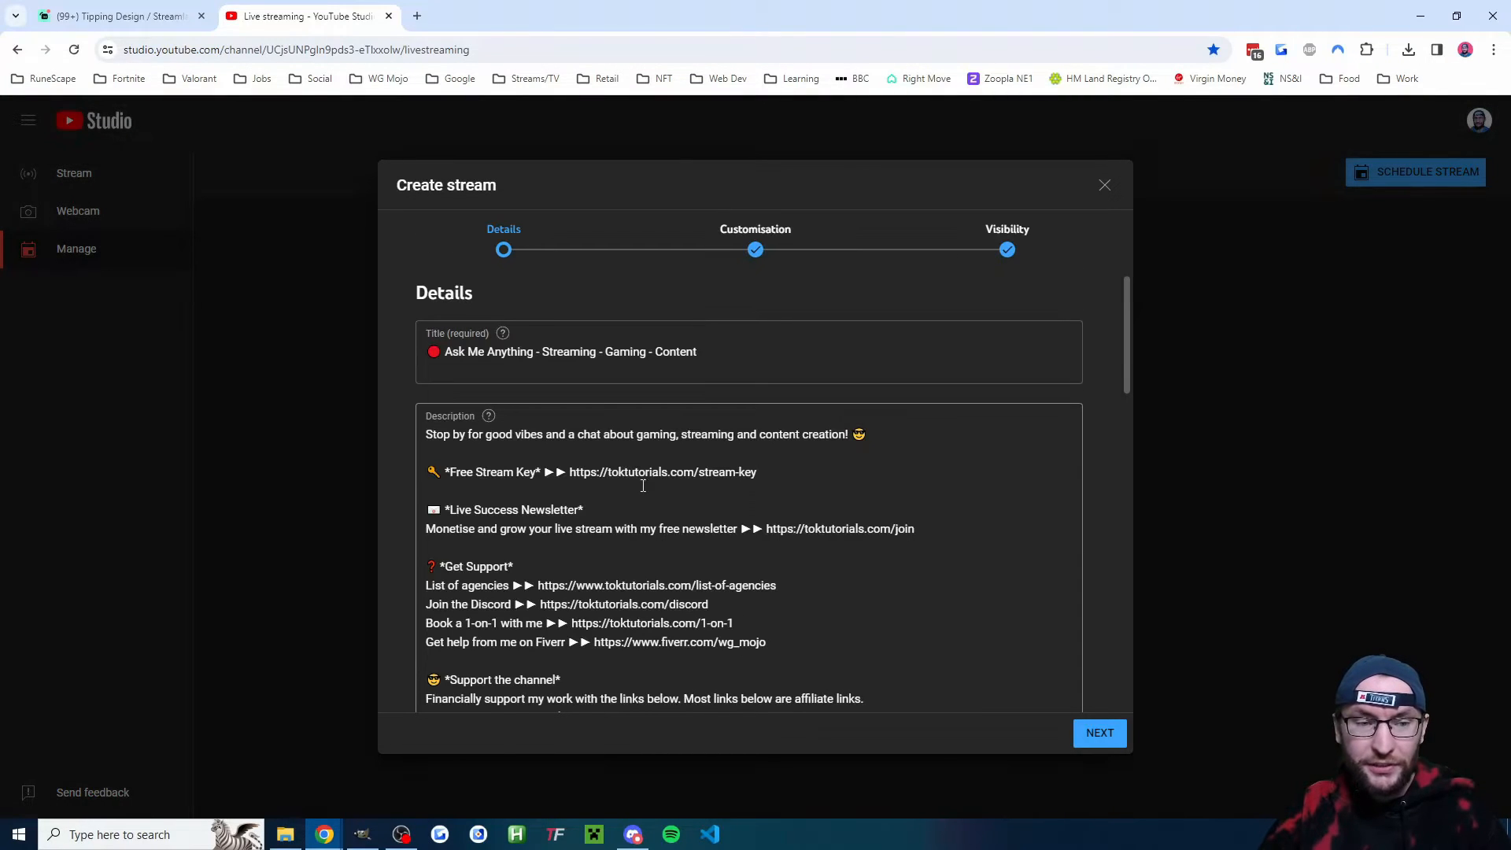
# - Add a 'Donate here' line with the pasted tip page link below the description's first sentence
pyautogui.click(1022, 429)
pyautogui.press('Return')
pyautogui.press('Return')
pyautogui.write('D')
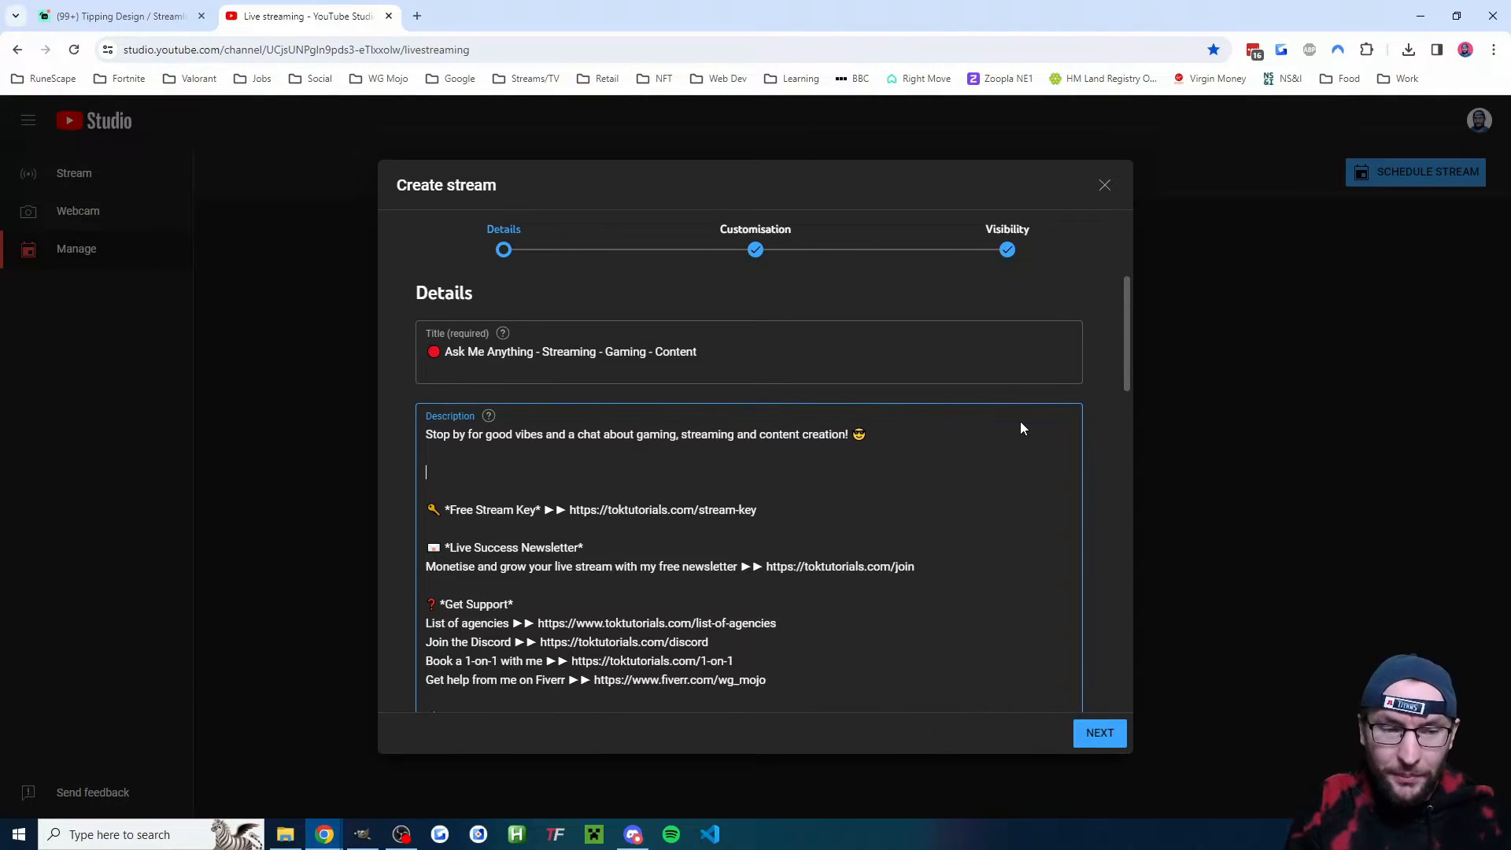
pyautogui.write('onate here')
pyautogui.hotkey('ctrl', 'v')
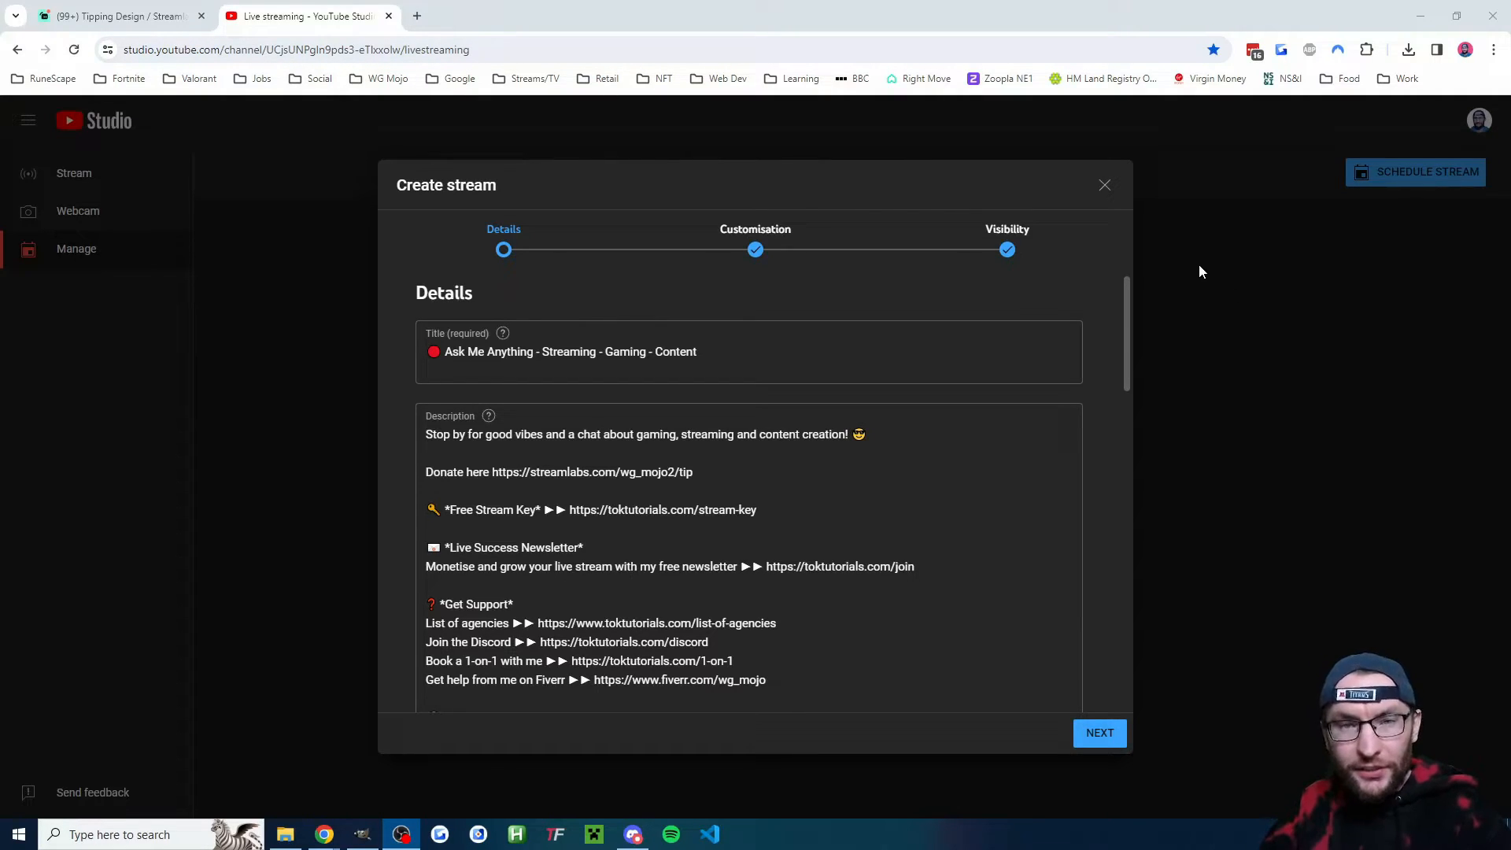
# - Return to Streamlabs, copy the tip page link again and open the Cloudbot custom commands
pyautogui.click(137, 17)
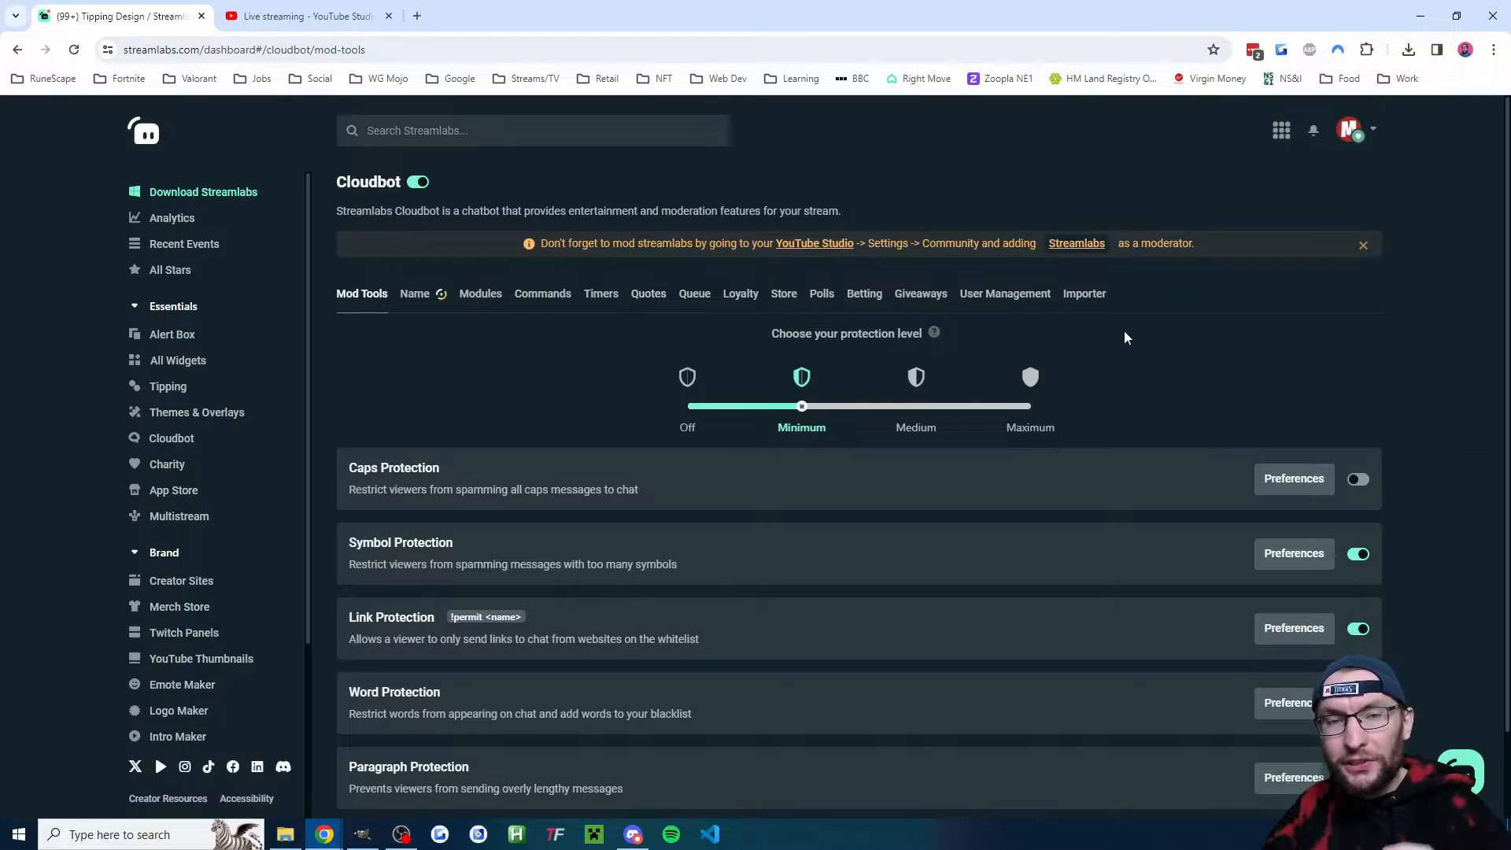
pyautogui.click(165, 387)
pyautogui.click(1242, 190)
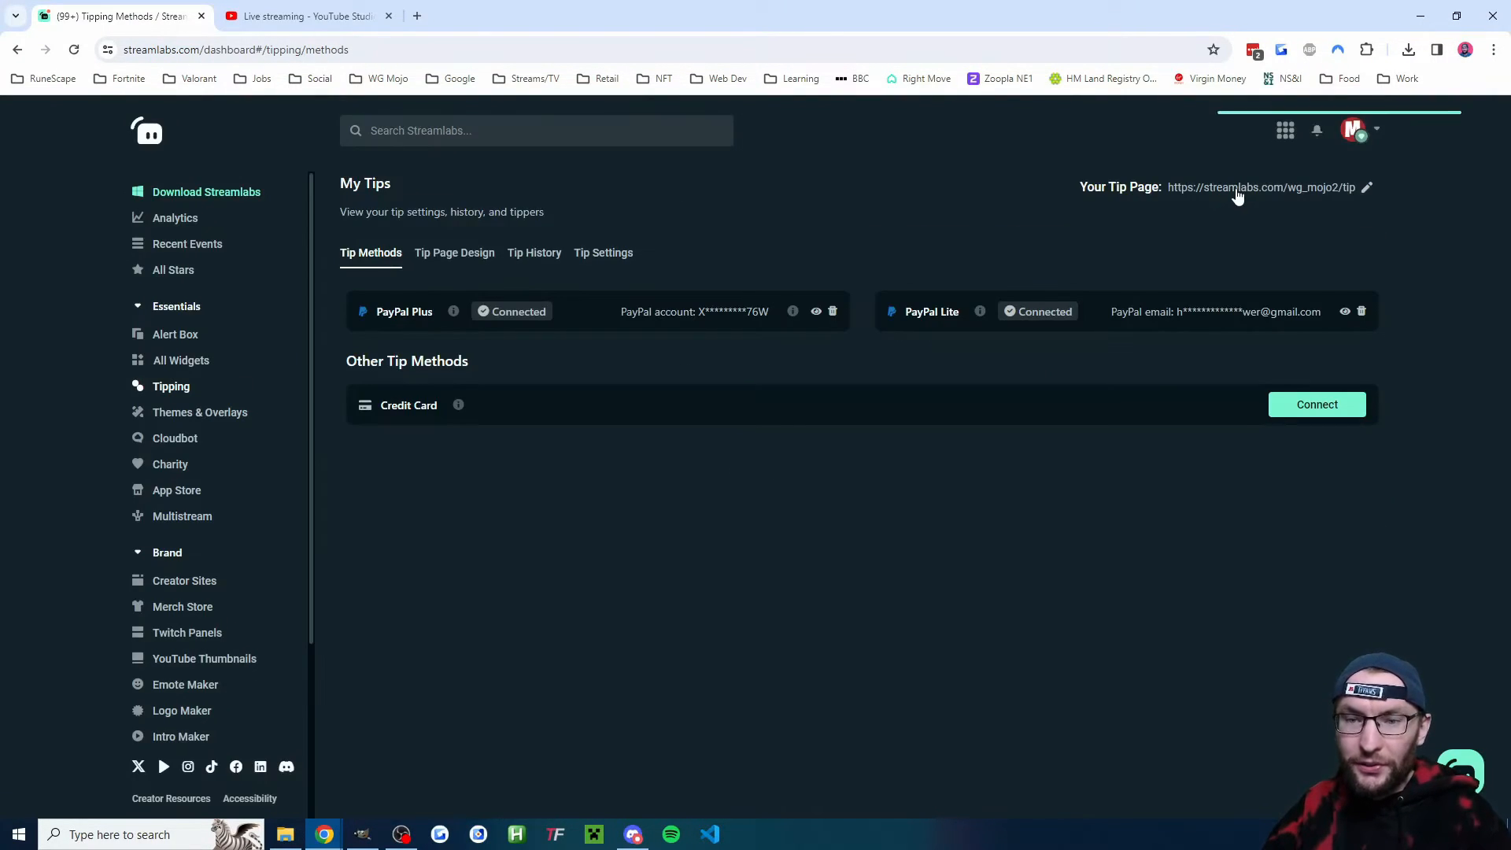
pyautogui.click(175, 441)
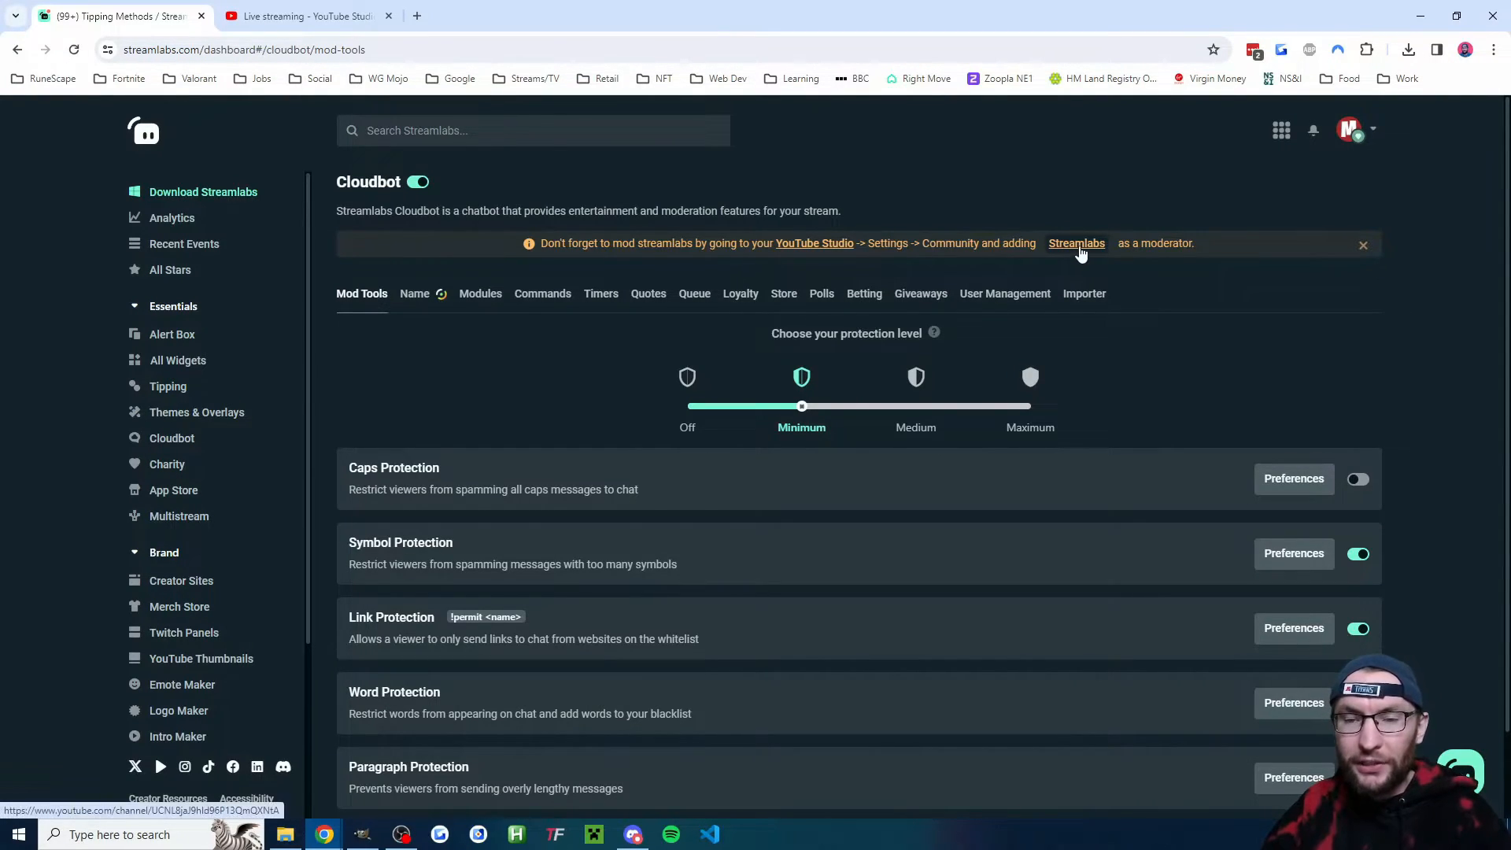
pyautogui.click(545, 304)
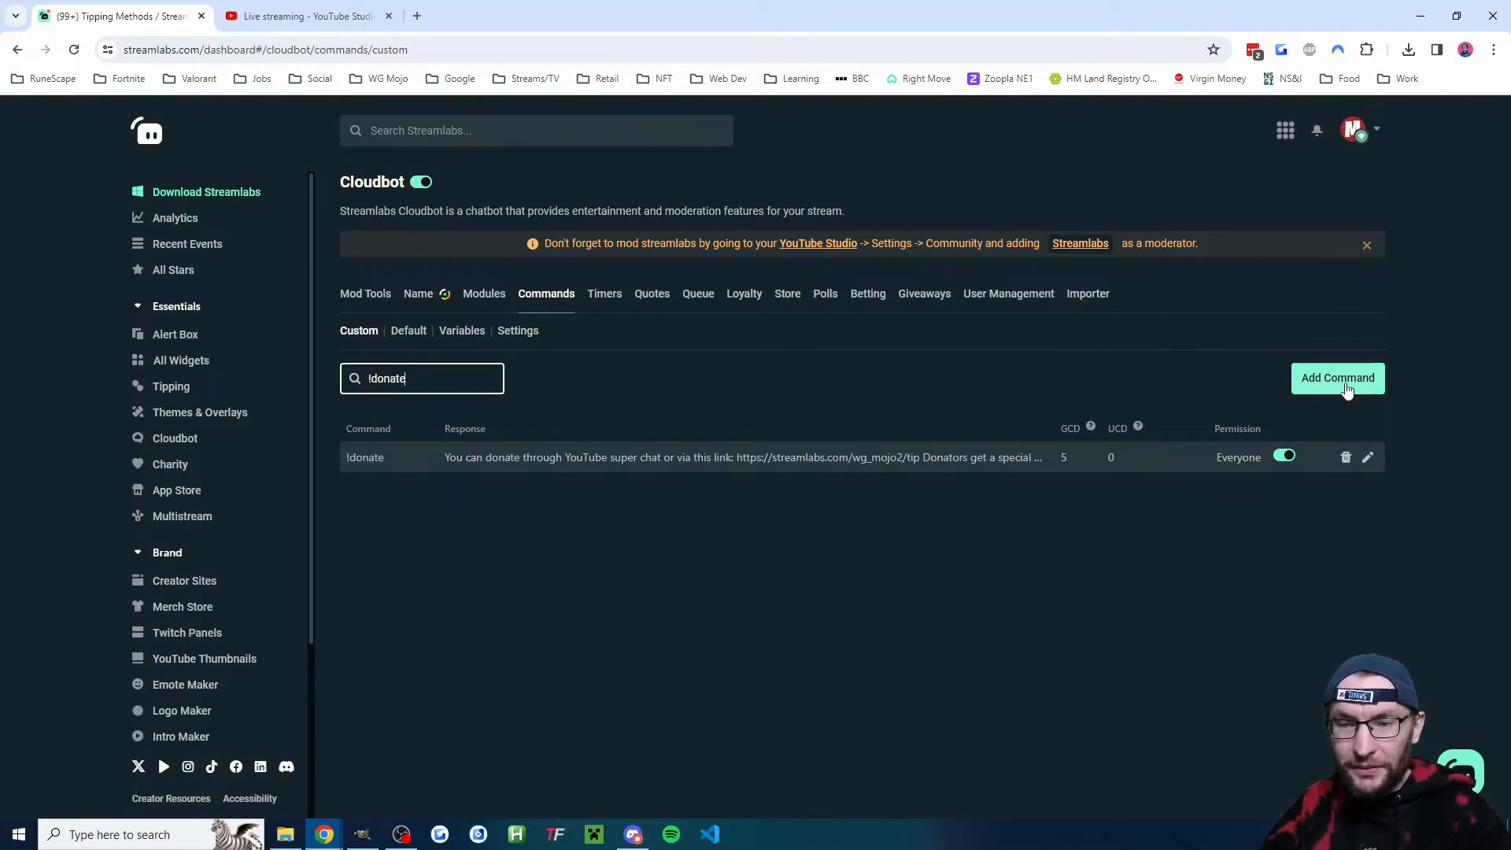
# - Open the !donate command for editing, review its command name and response link, and confirm
pyautogui.click(1368, 457)
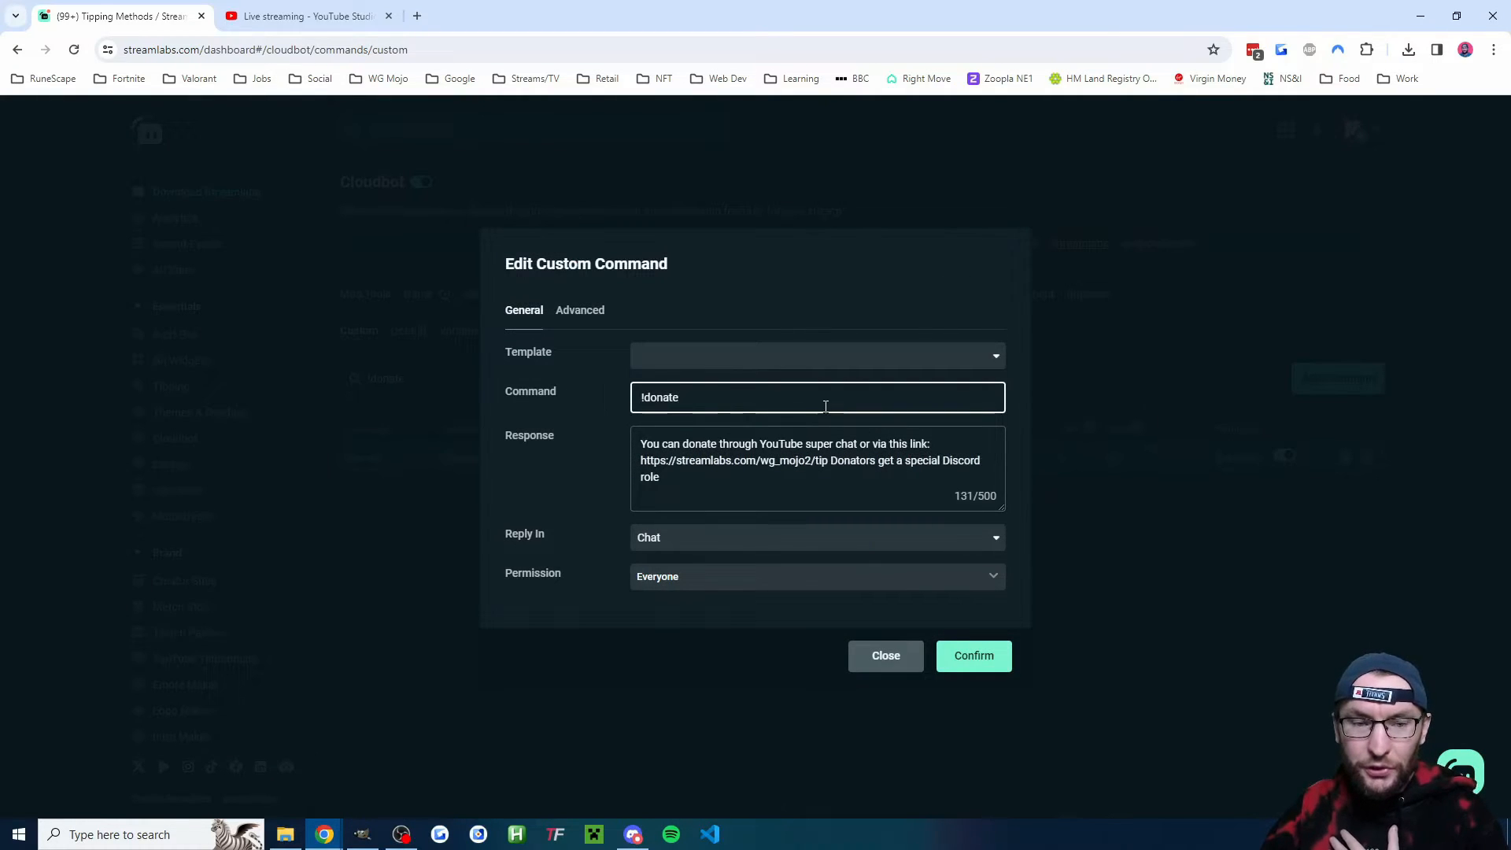
pyautogui.moveTo(701, 397); pyautogui.dragTo(633, 402)
pyautogui.click(683, 399)
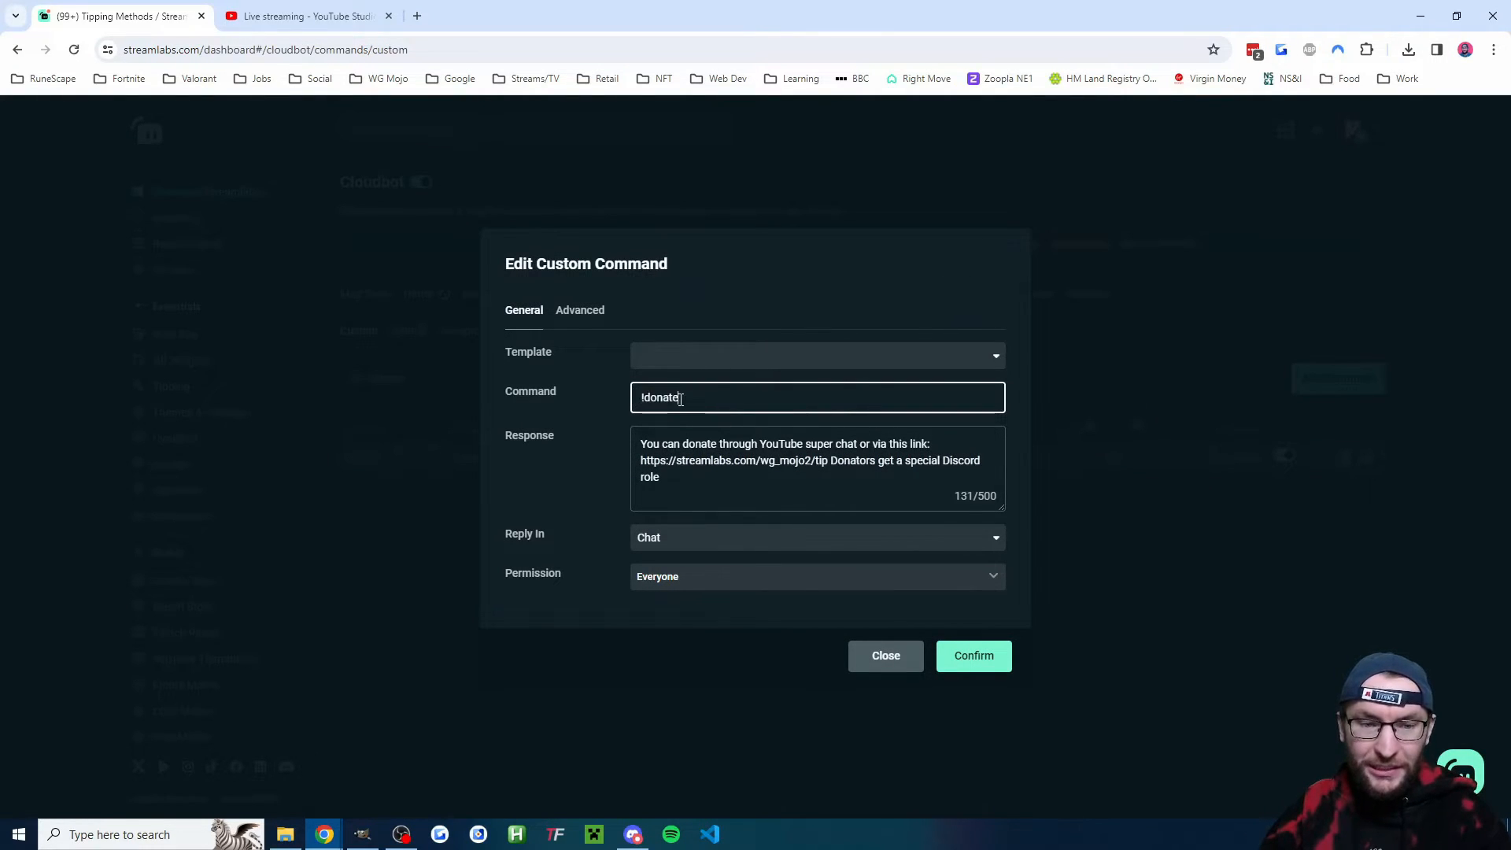
pyautogui.moveTo(829, 460); pyautogui.dragTo(629, 467)
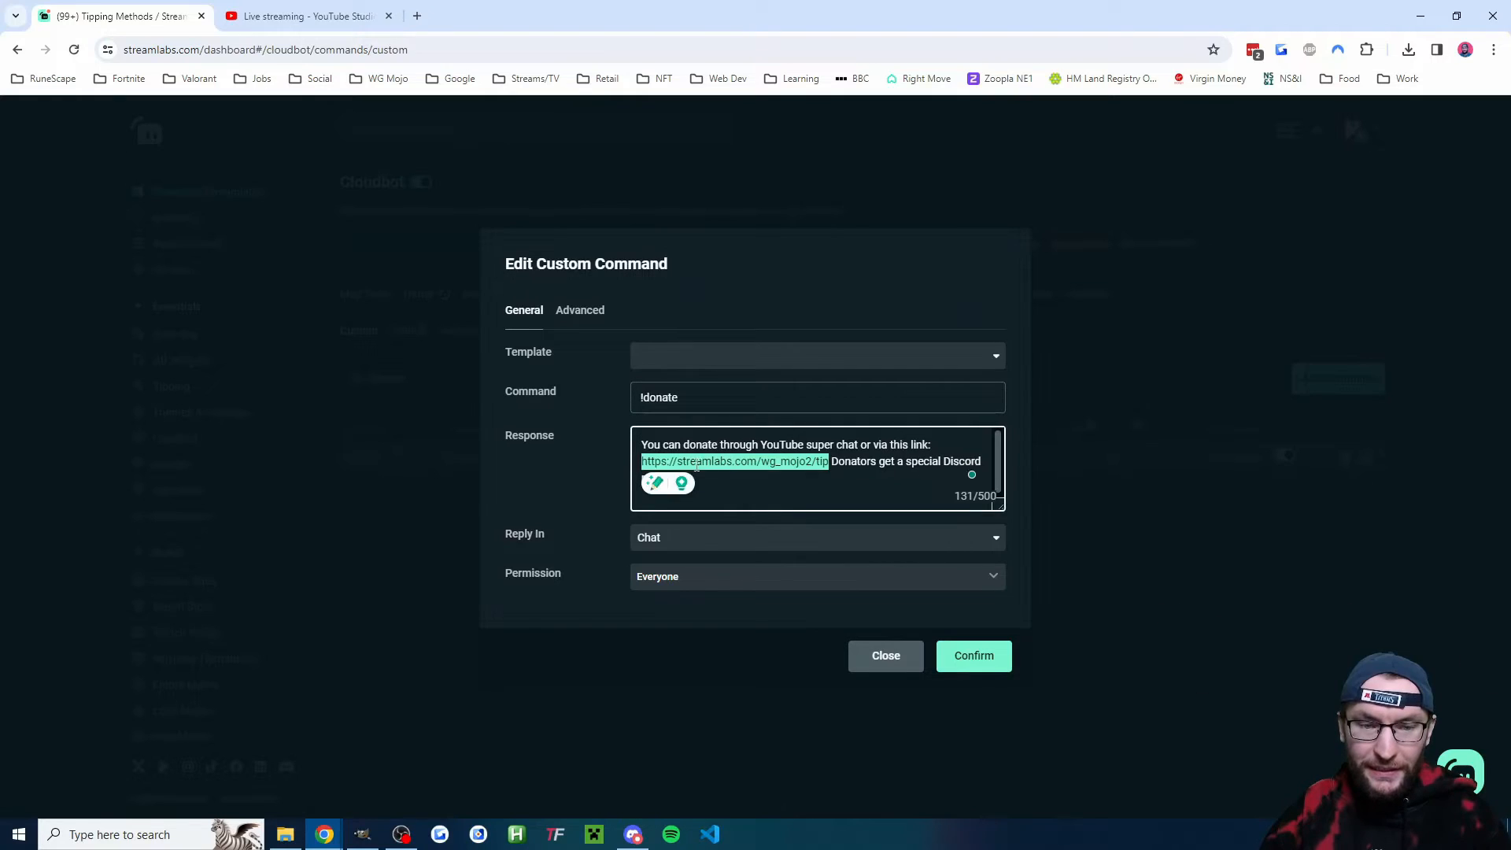
pyautogui.click(820, 445)
pyautogui.moveTo(799, 444); pyautogui.dragTo(875, 445)
pyautogui.click(869, 445)
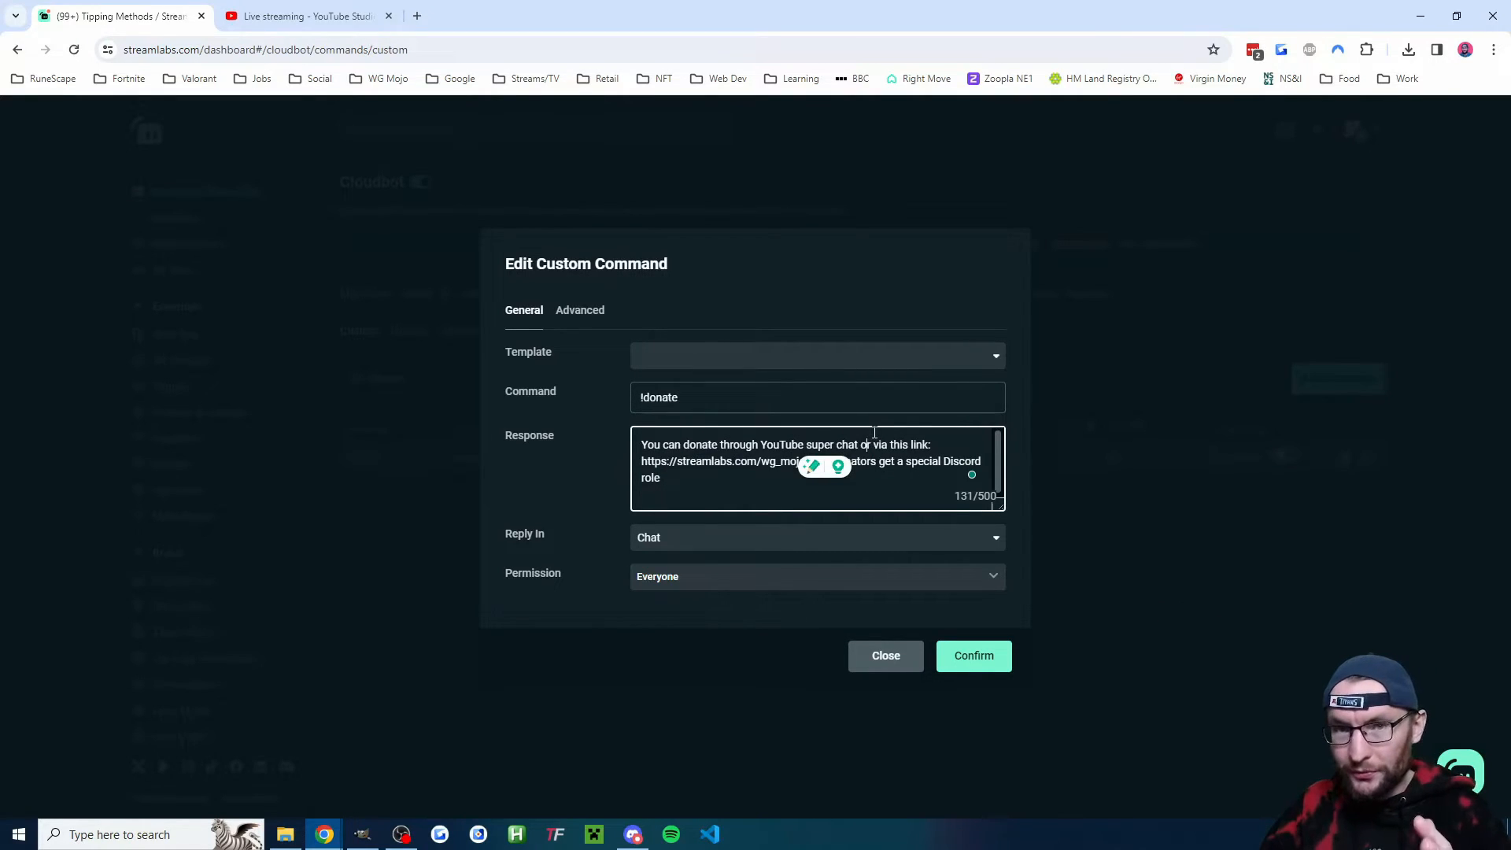
pyautogui.tripleClick(766, 480)
pyautogui.click(785, 482)
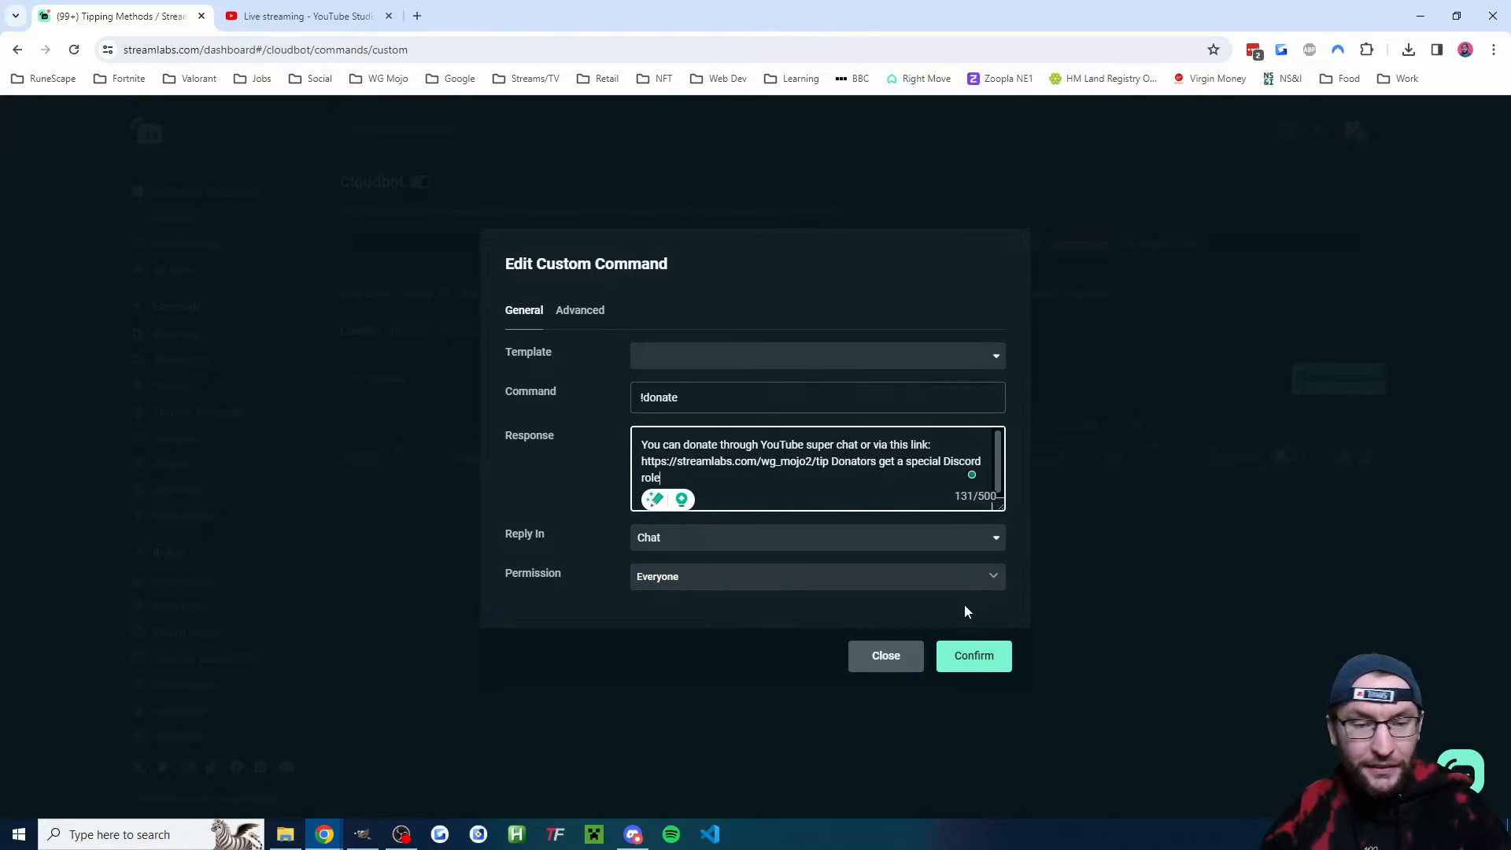
pyautogui.click(987, 655)
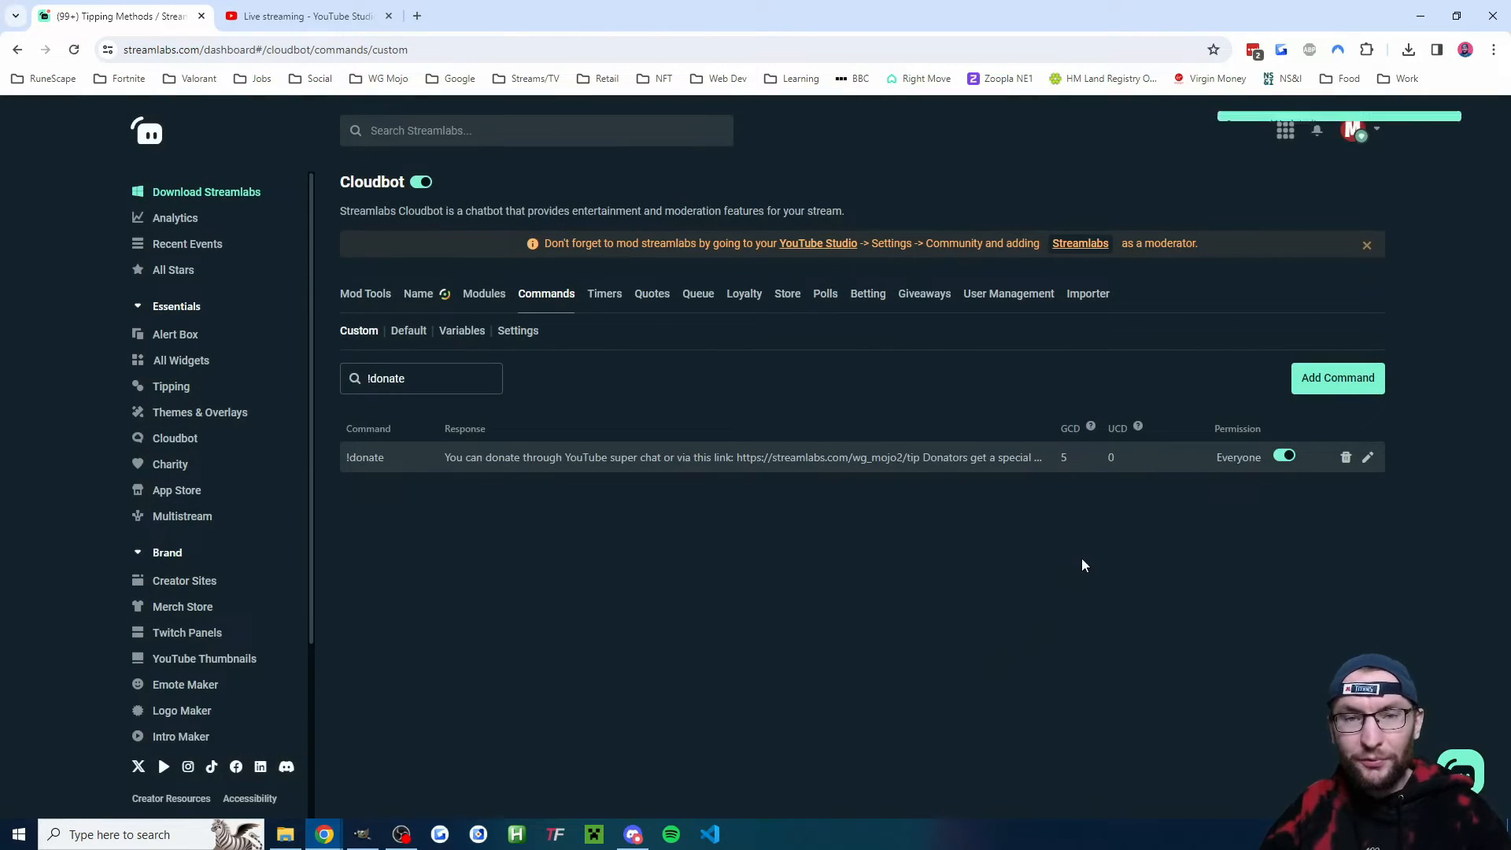
# - Open the Alert Box widget and copy its widget URL
pyautogui.moveTo(345, 181); pyautogui.dragTo(402, 185)
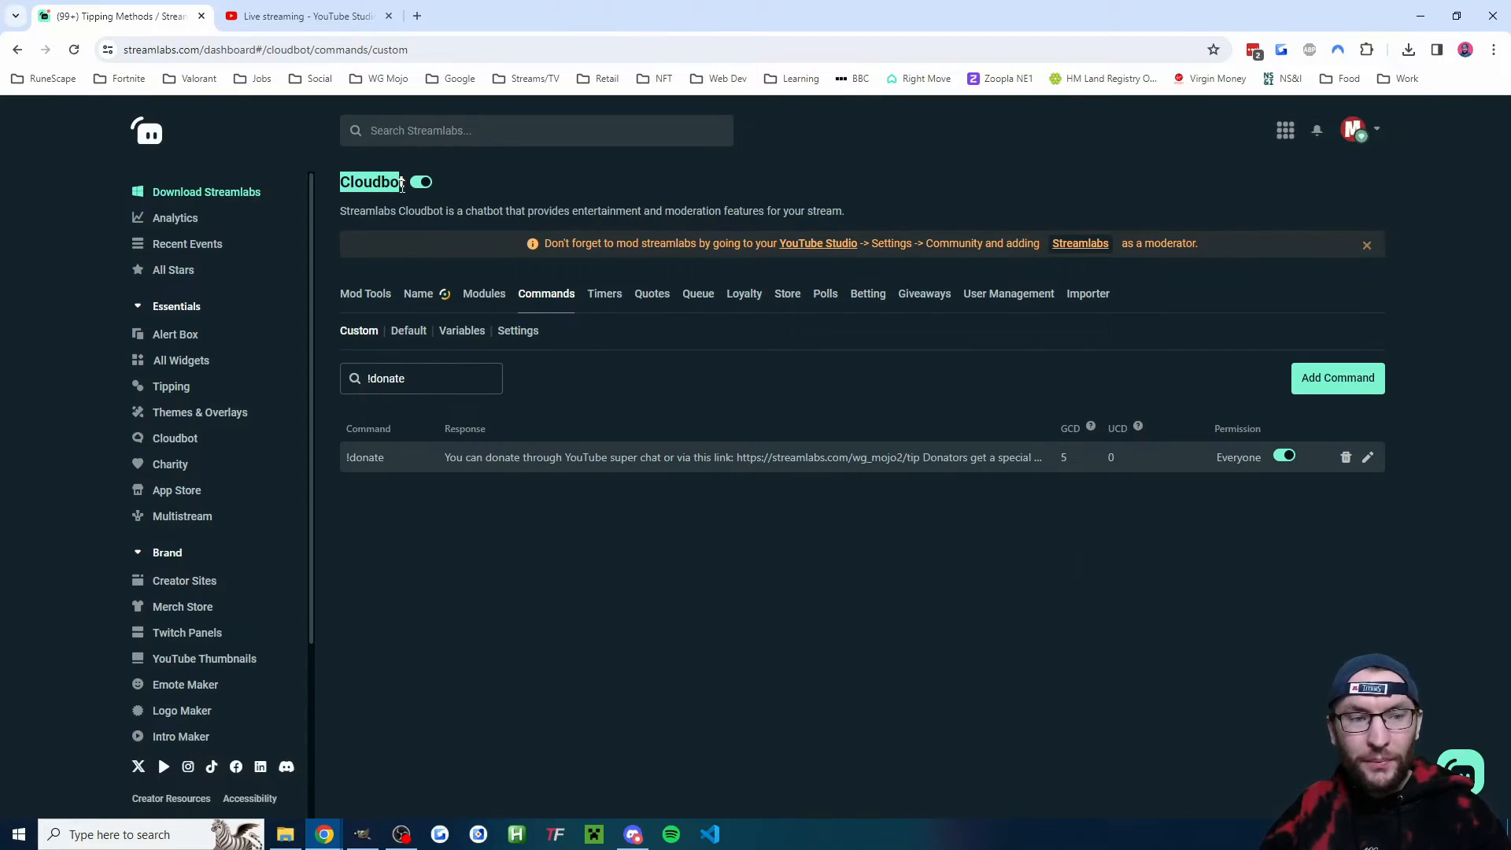
pyautogui.click(402, 185)
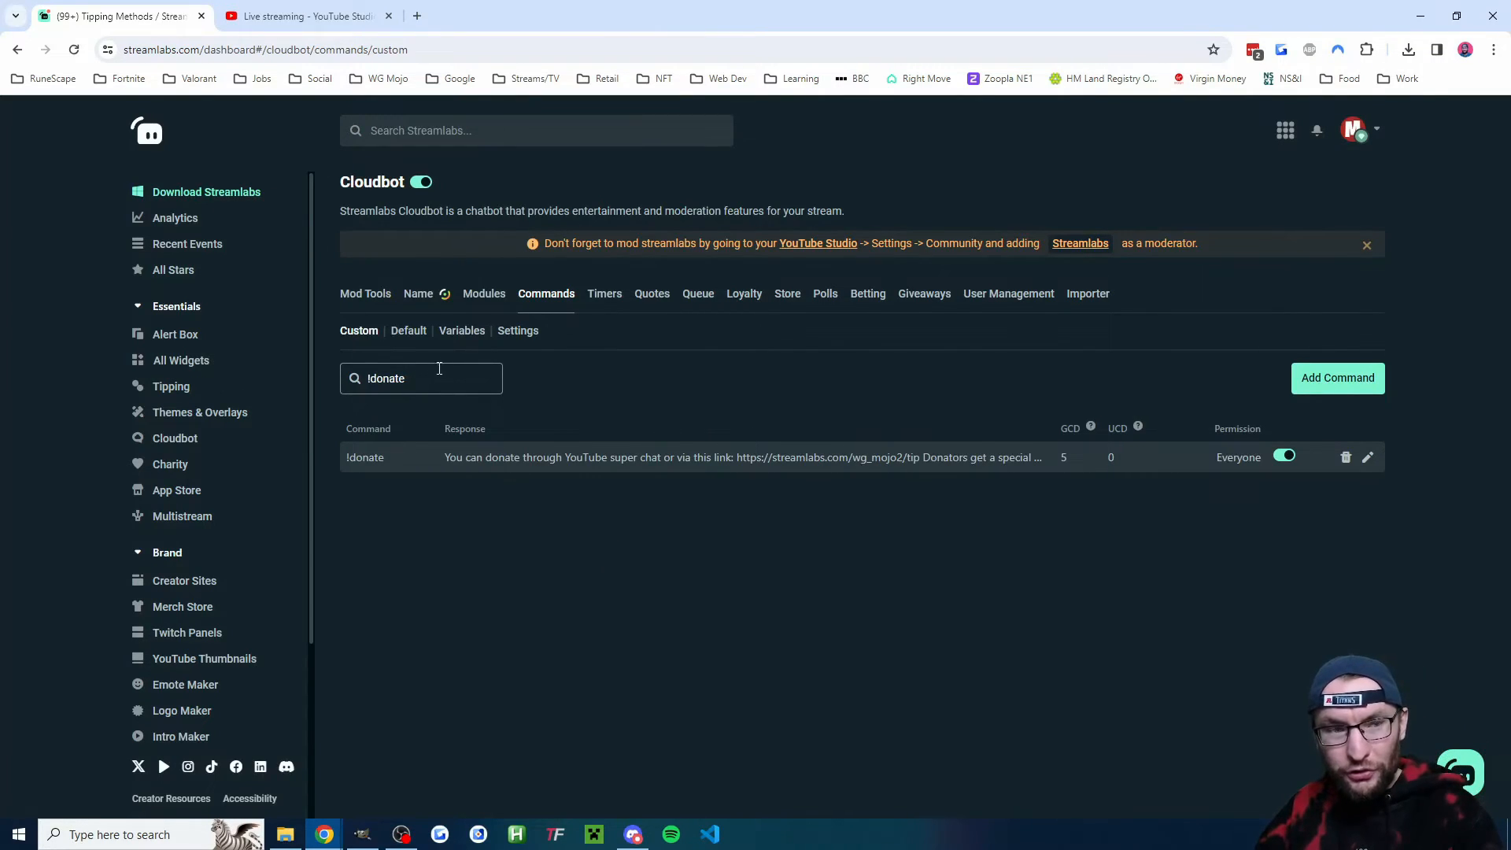
pyautogui.click(192, 337)
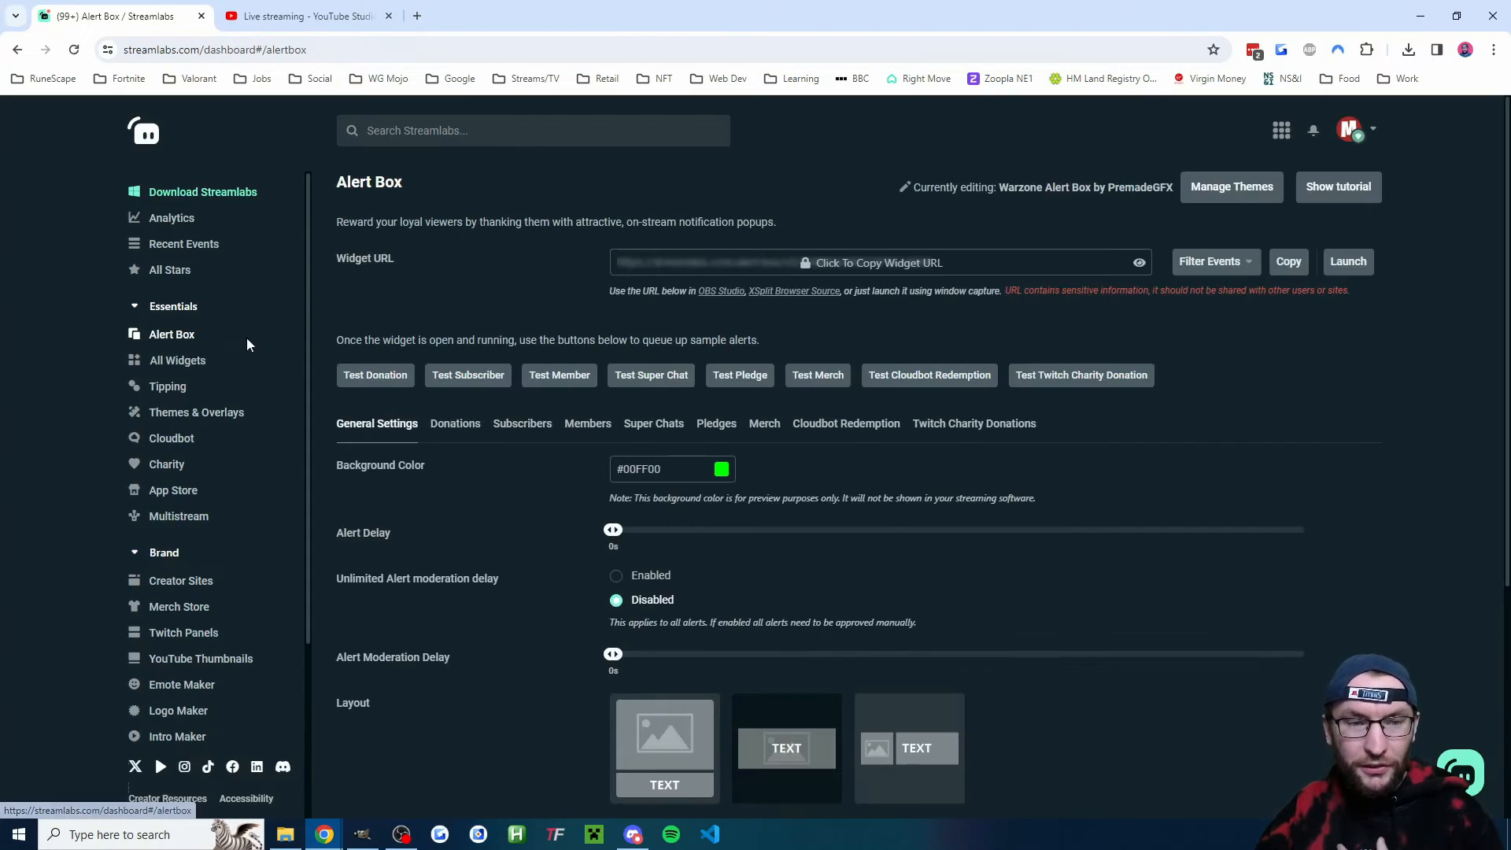
pyautogui.click(836, 266)
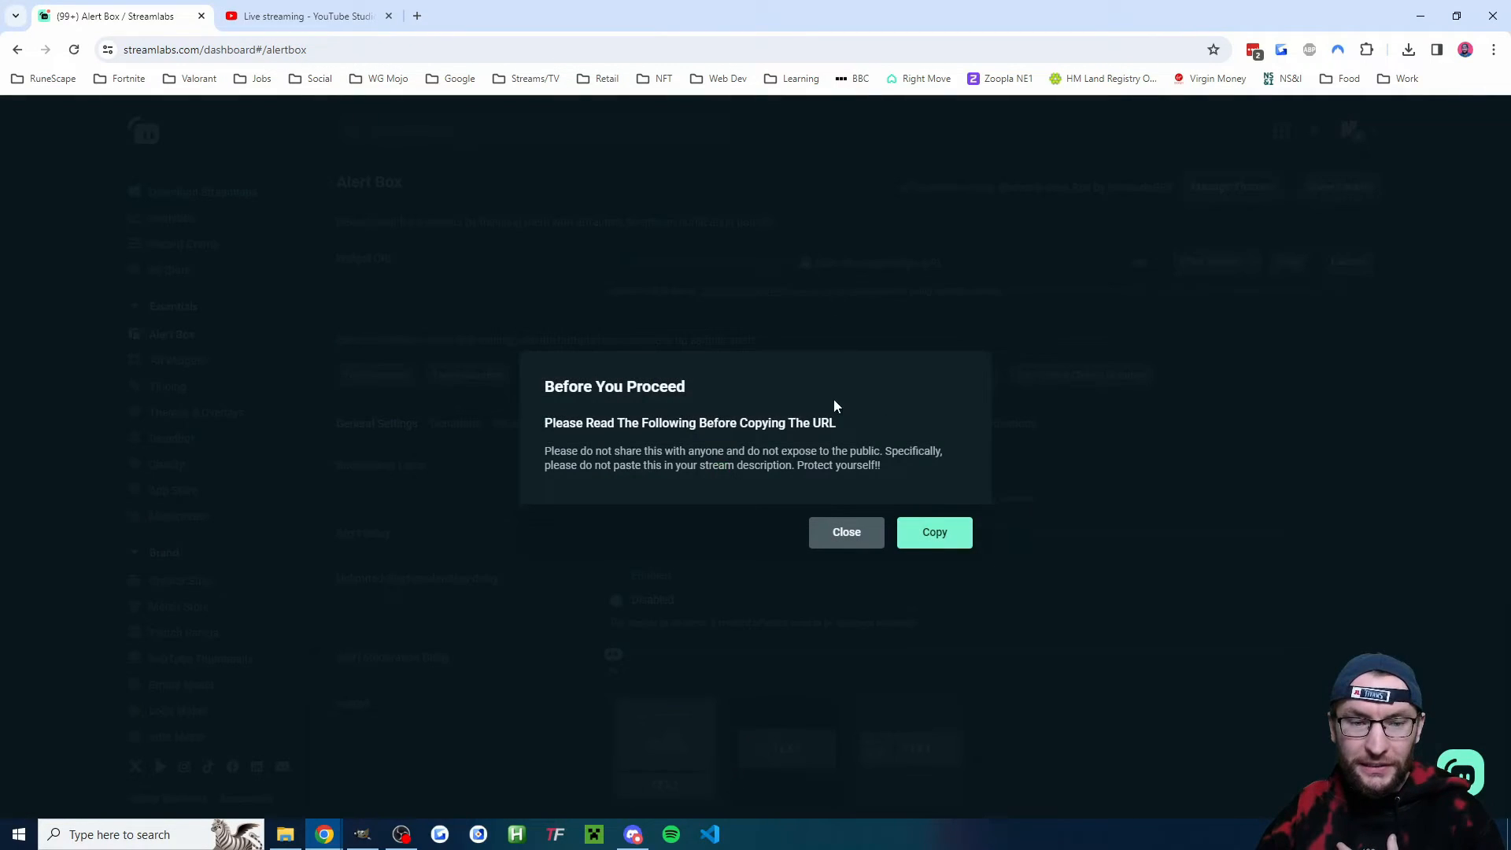
pyautogui.click(938, 535)
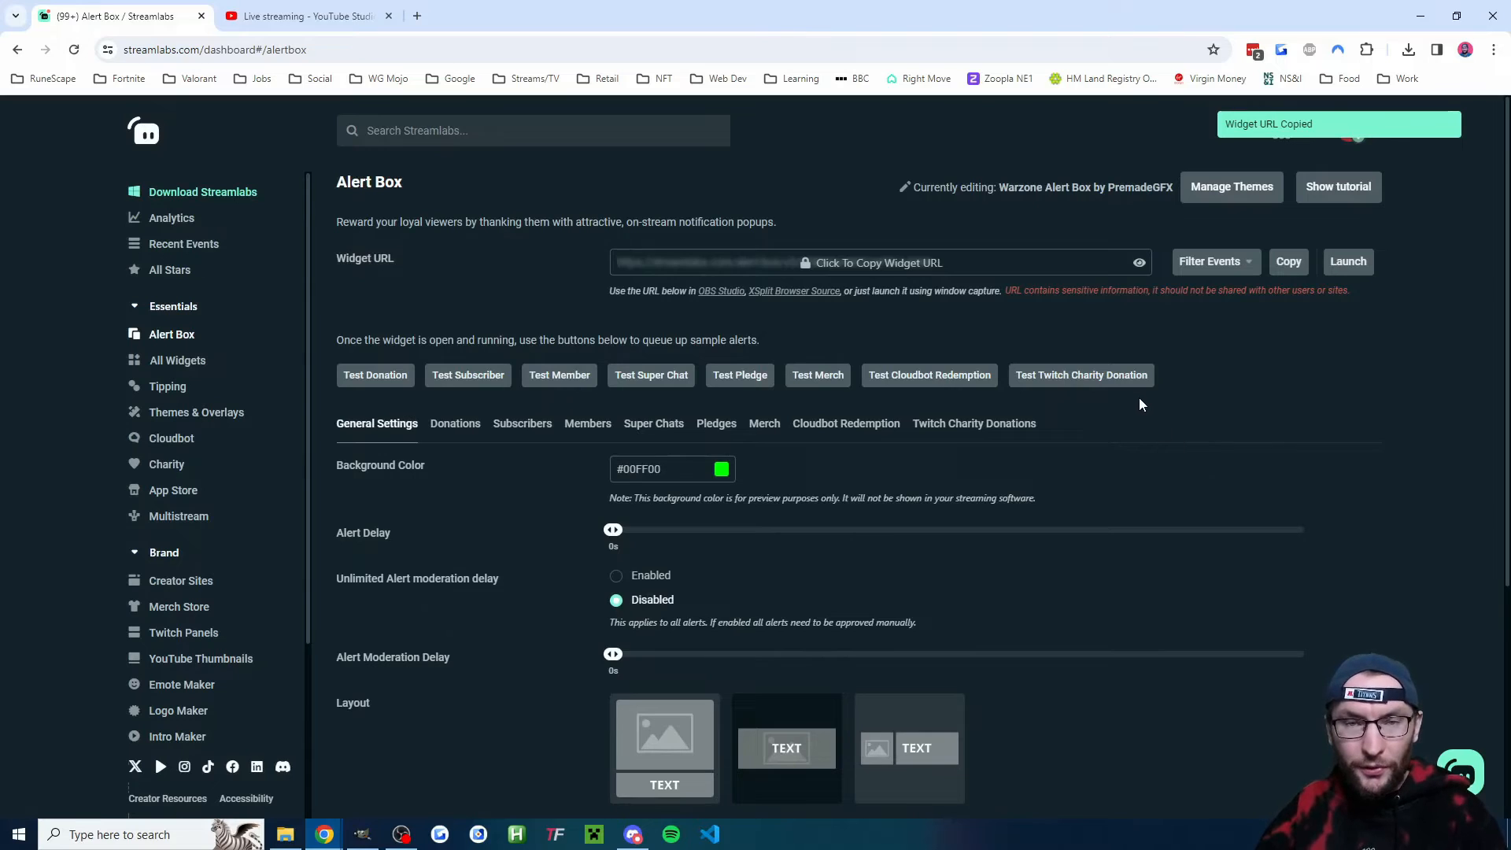
# - Switch to OBS and add a new browser source named 'Alerts' using the Alert Box widget URL
pyautogui.click(401, 835)
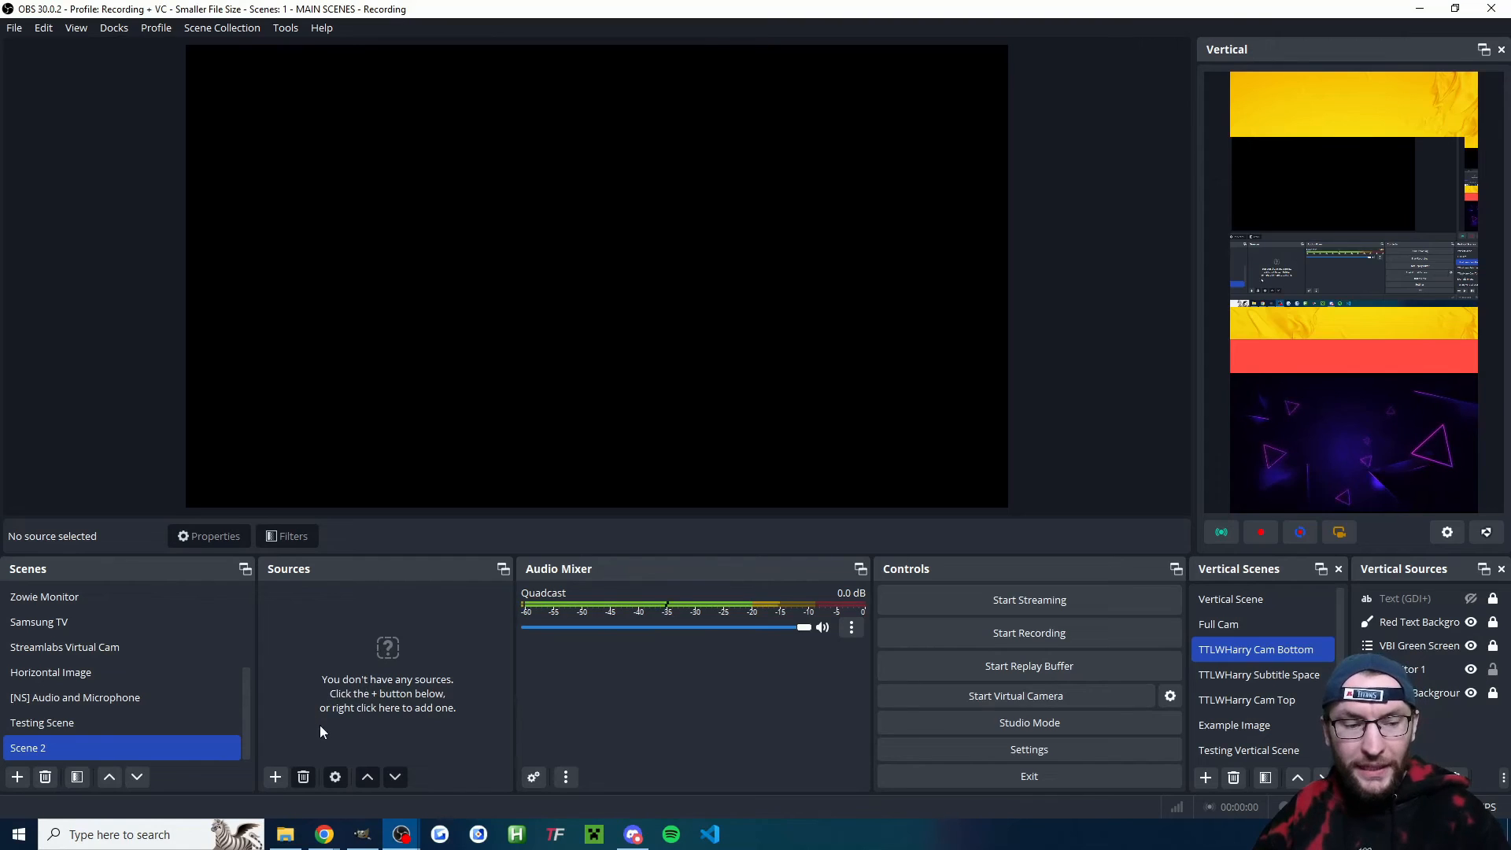
pyautogui.click(275, 777)
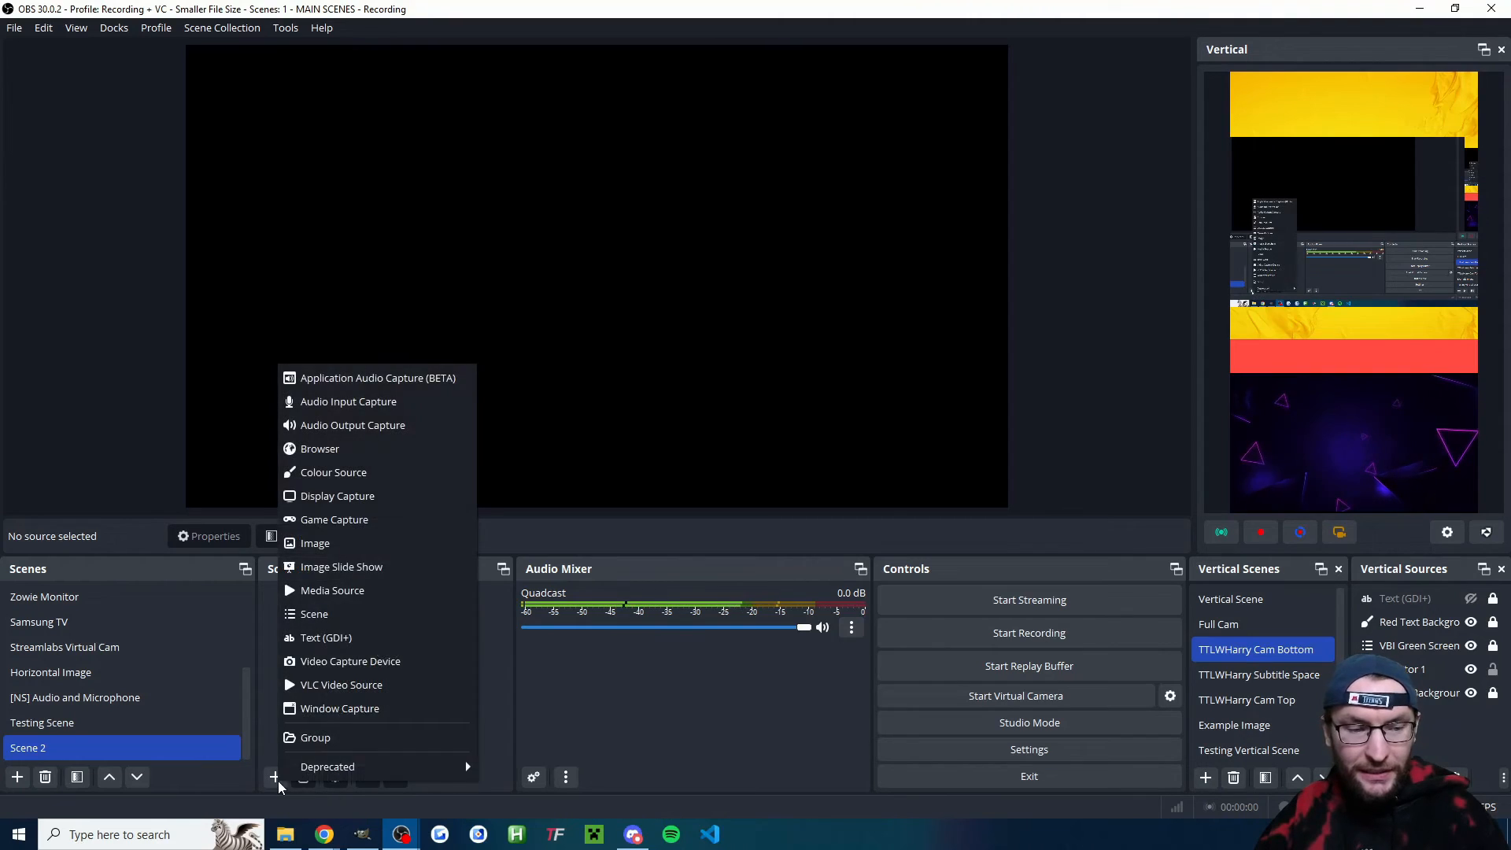
pyautogui.click(347, 449)
pyautogui.write('Alerts')
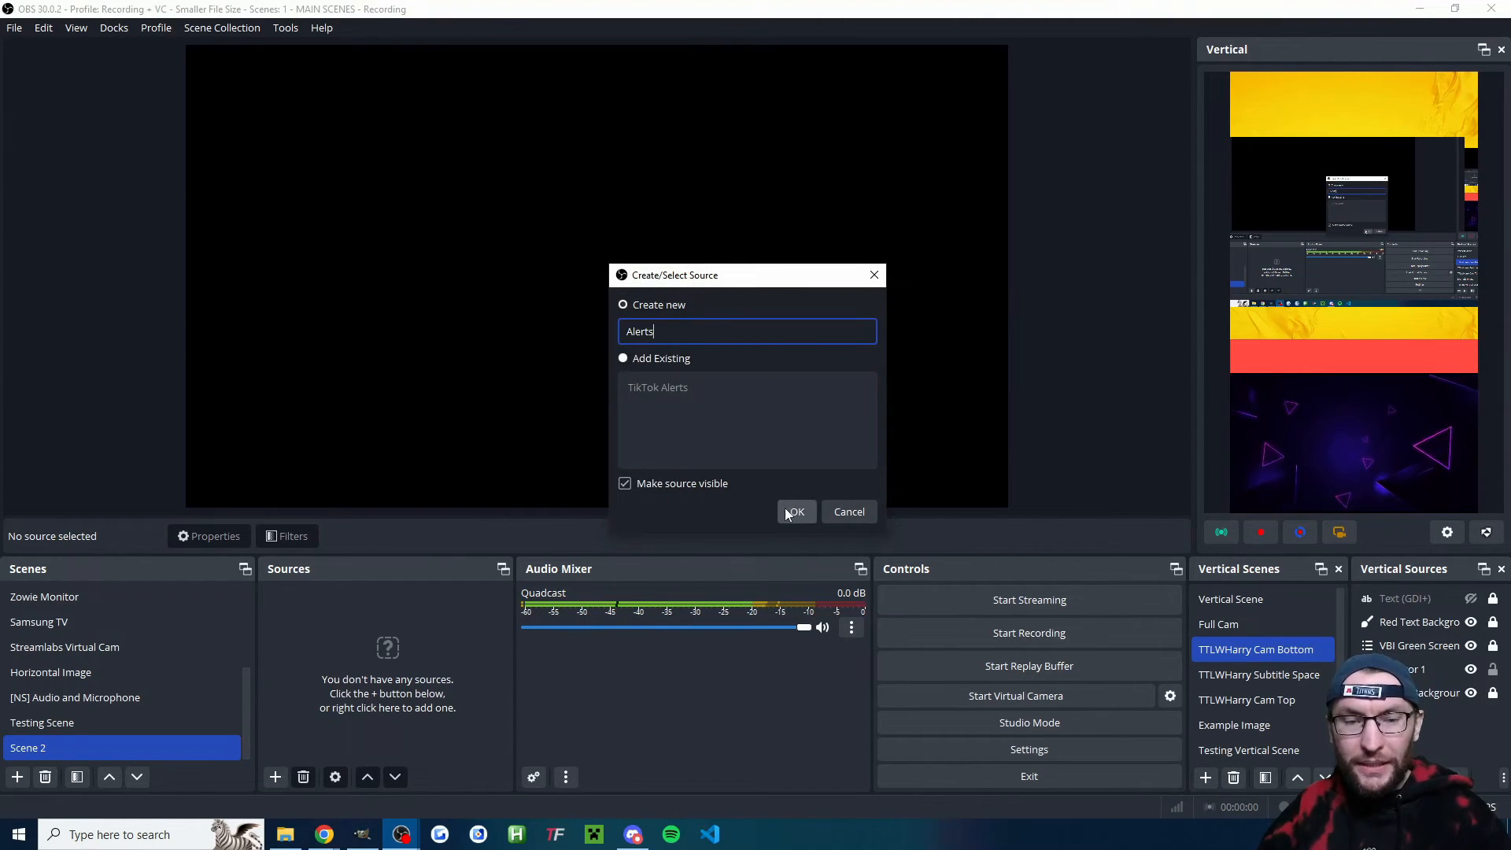
pyautogui.click(792, 512)
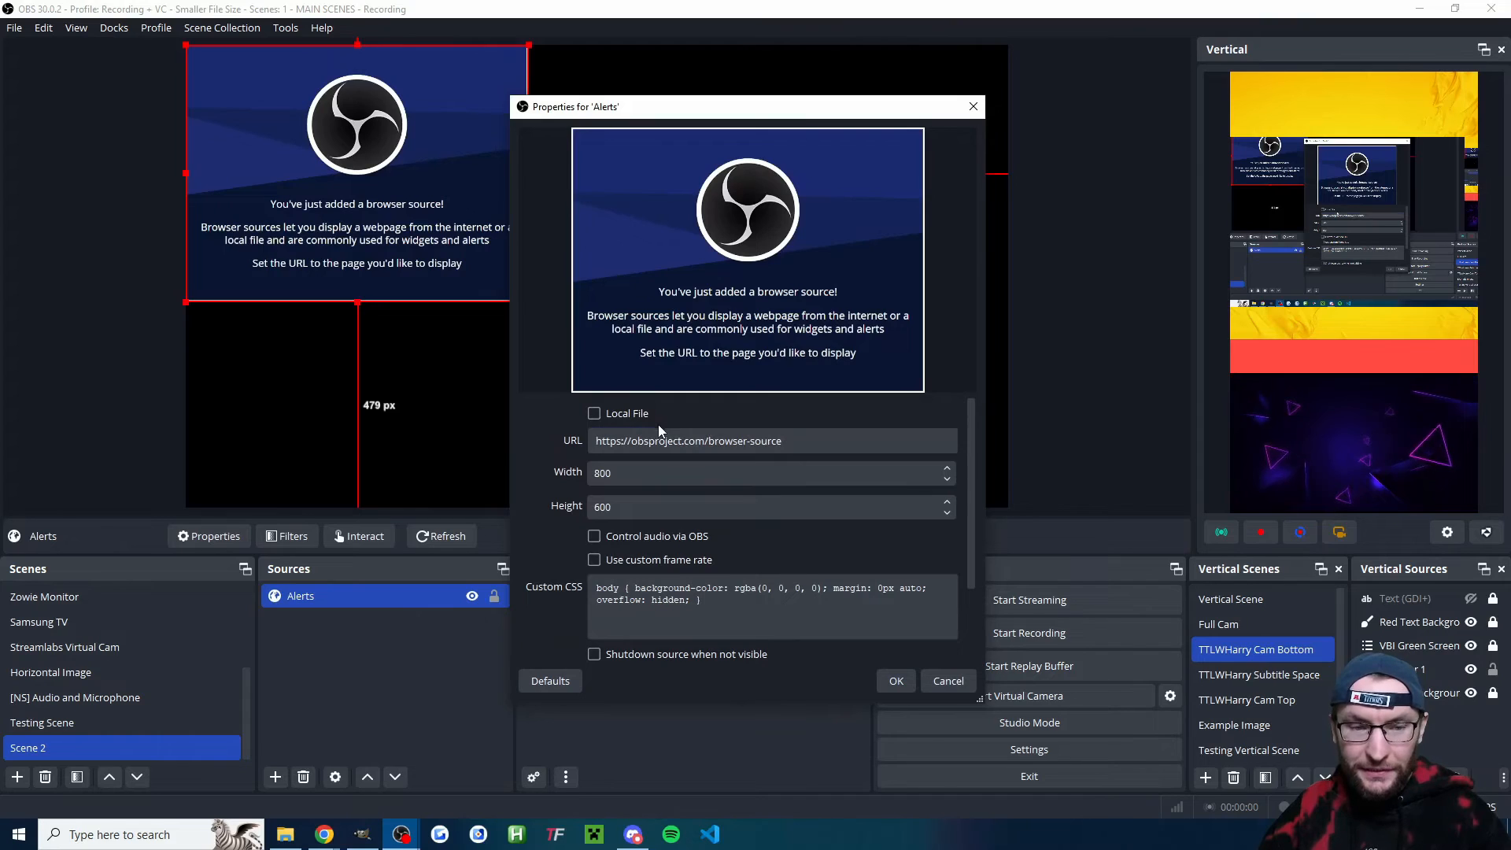
pyautogui.scroll(-3, 616, 566)
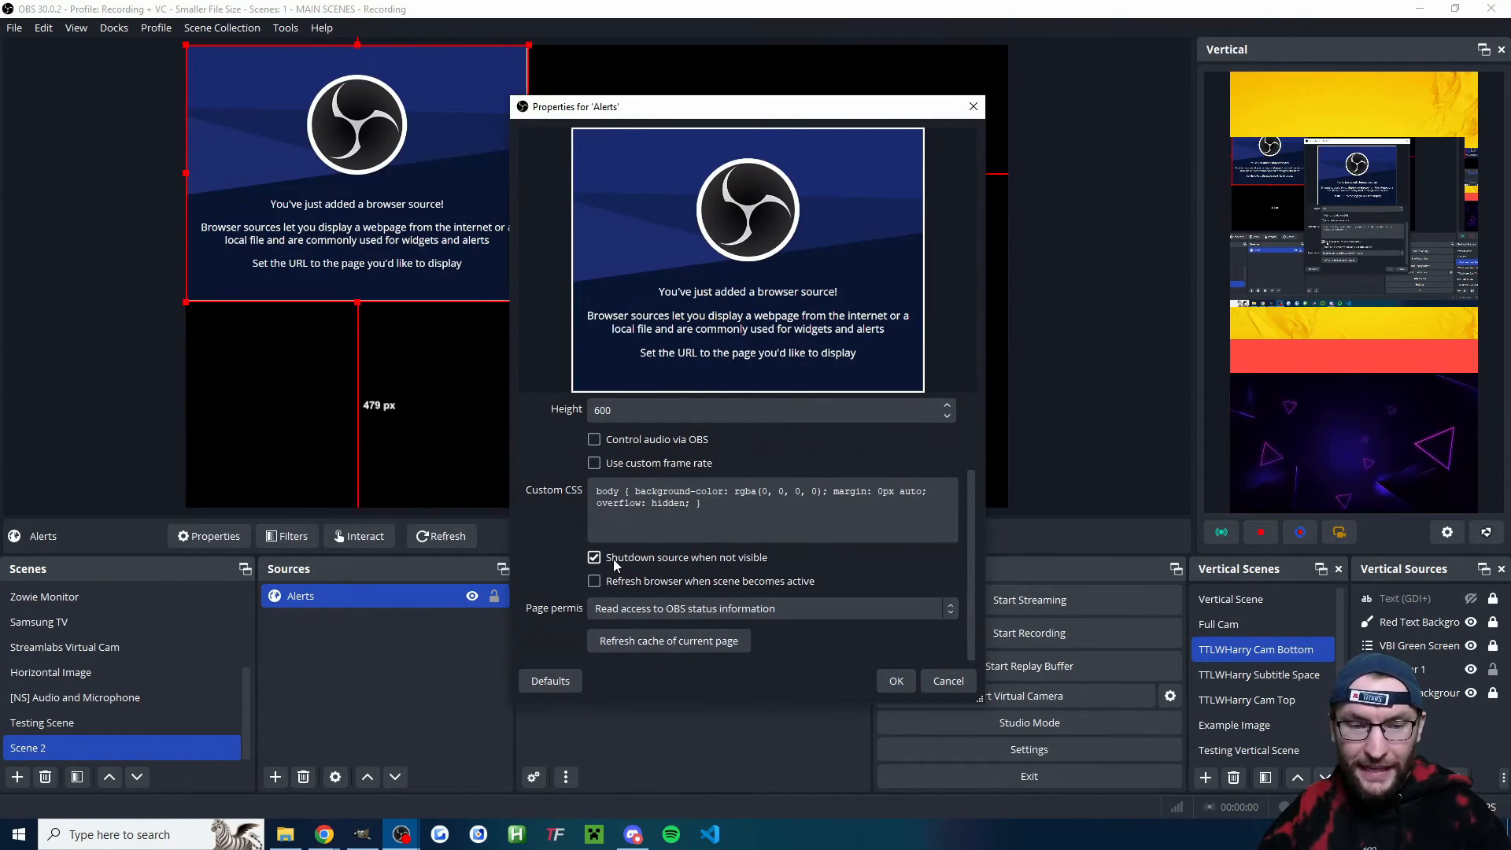
pyautogui.click(896, 684)
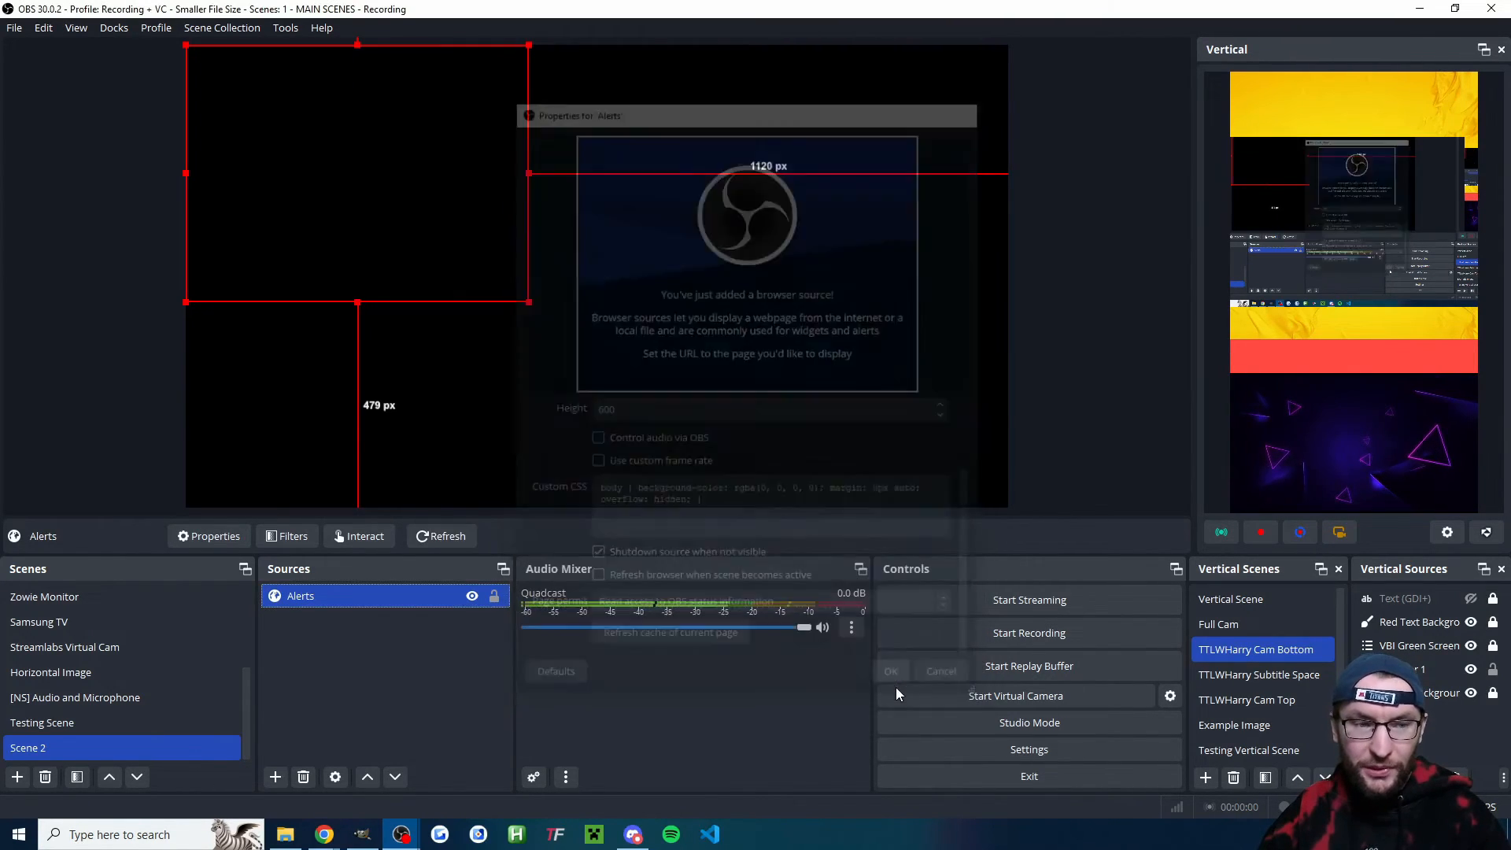
# - Trigger a test donation from the Alert Box page and return to OBS to check the alert in the preview
pyautogui.moveTo(336, 820)
pyautogui.click(193, 767)
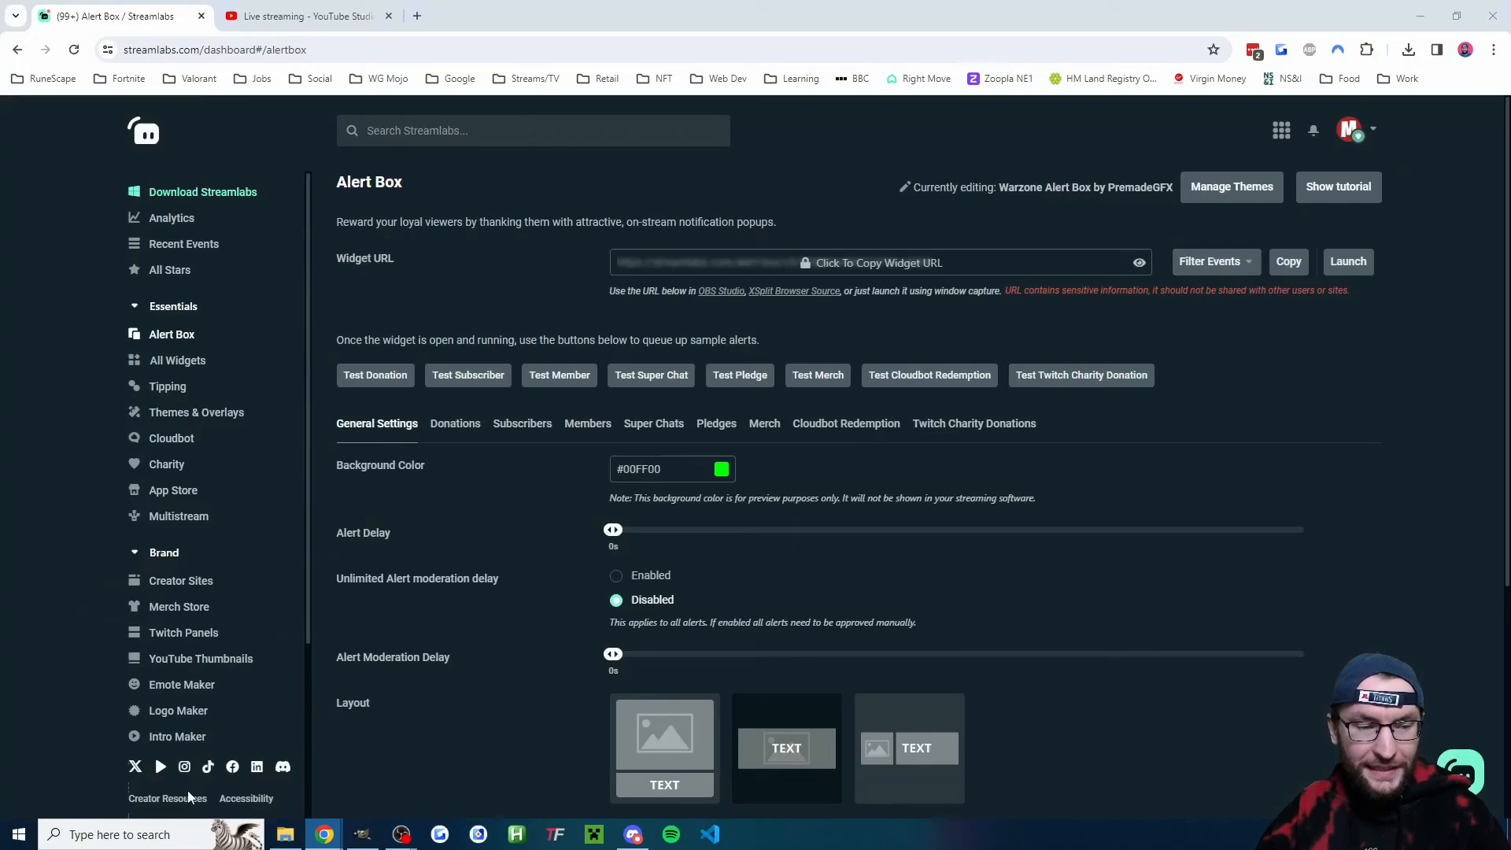
pyautogui.click(373, 377)
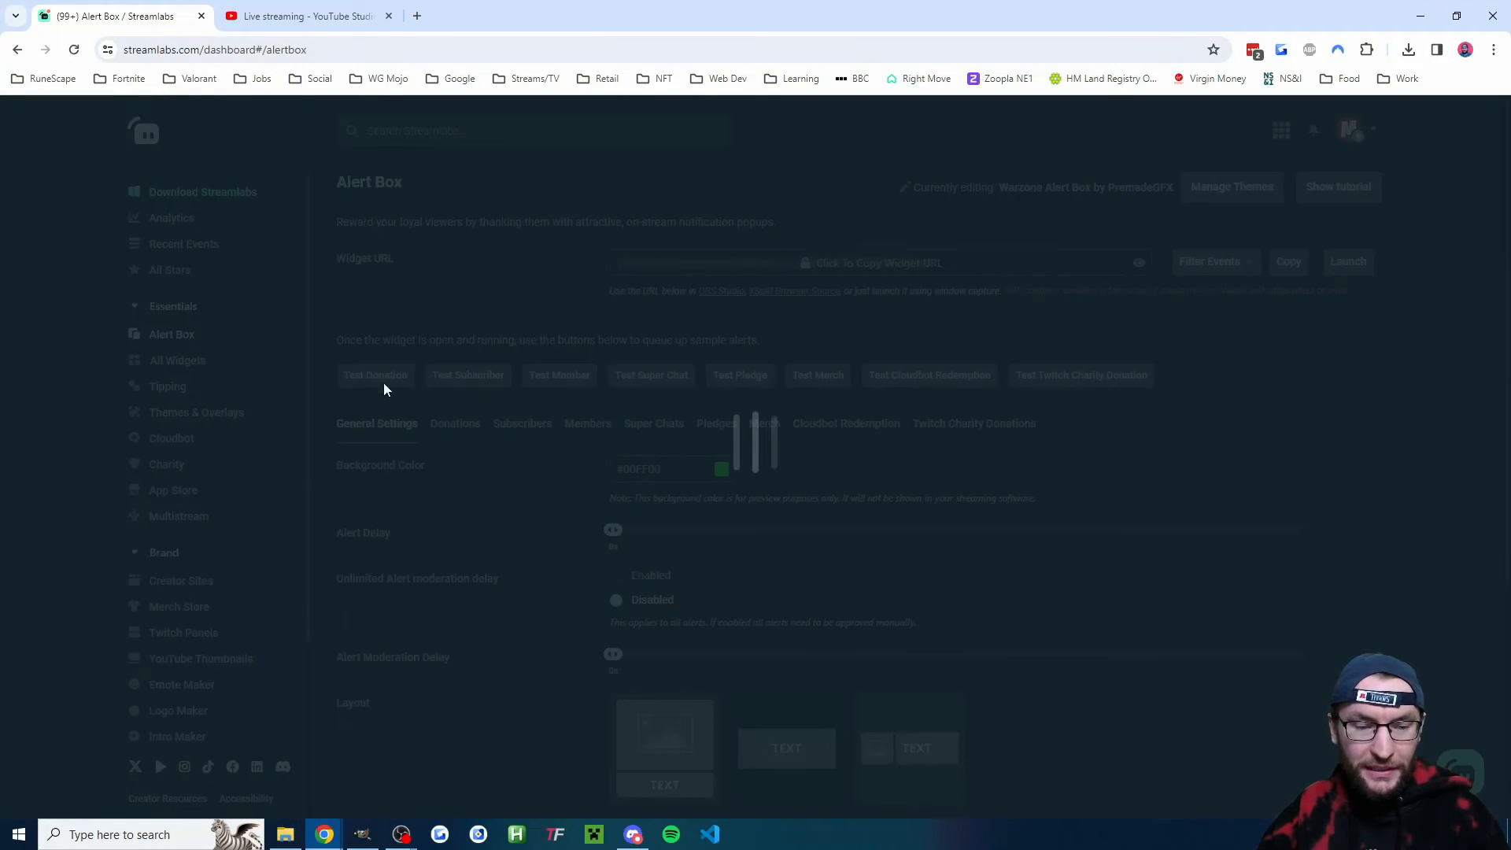
pyautogui.moveTo(401, 832)
pyautogui.click(482, 767)
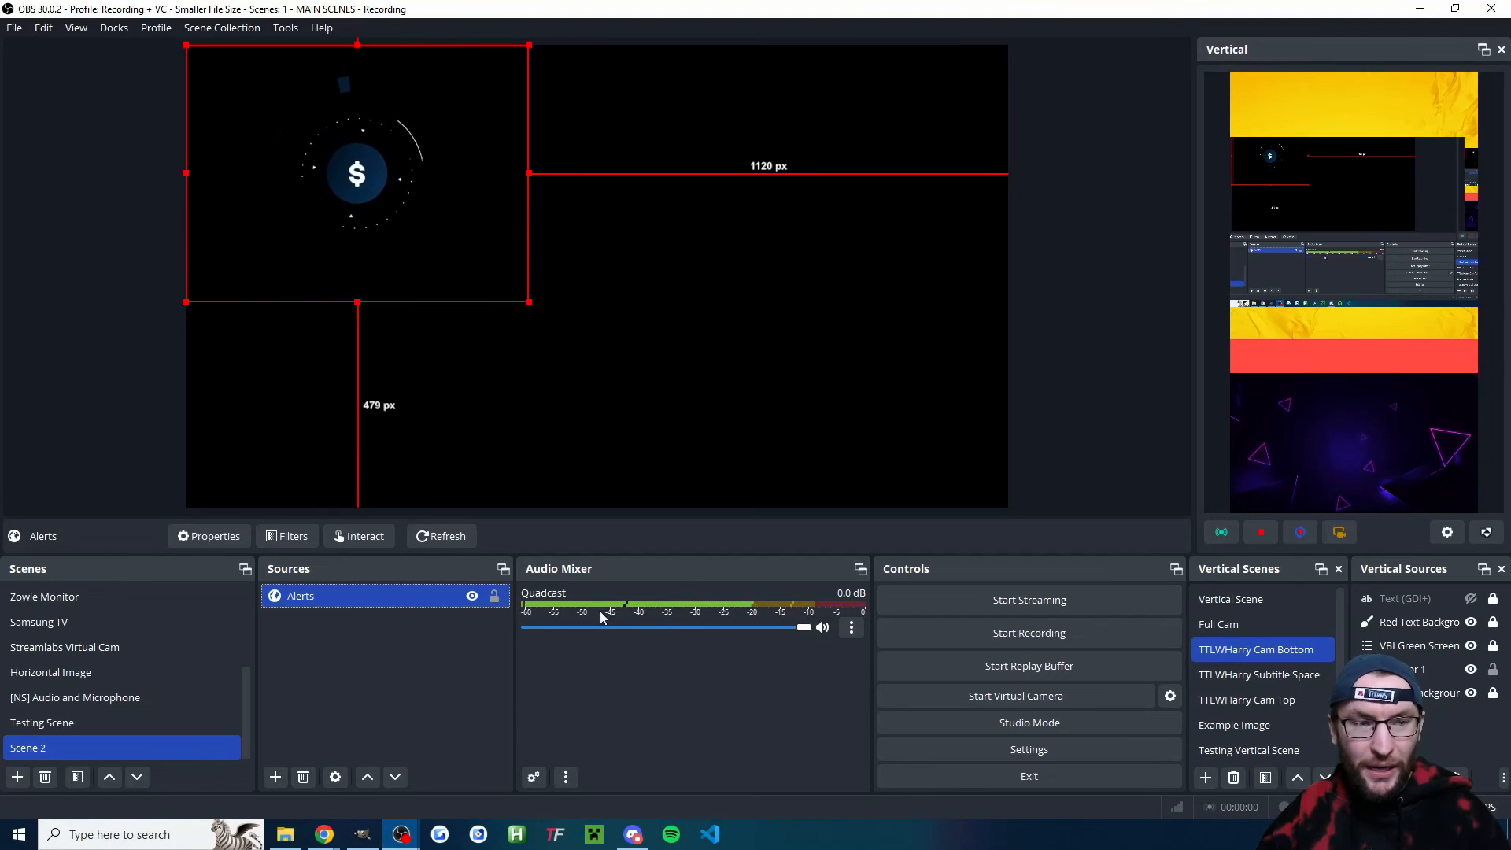